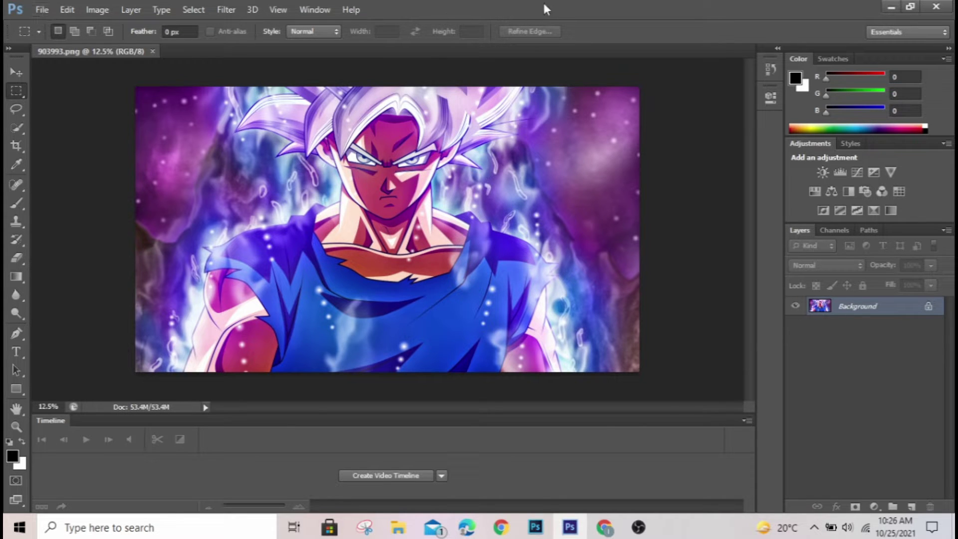
# - Check the Filter menu for a Camera Raw filter, then open the Edit menu
pyautogui.click(225, 9)
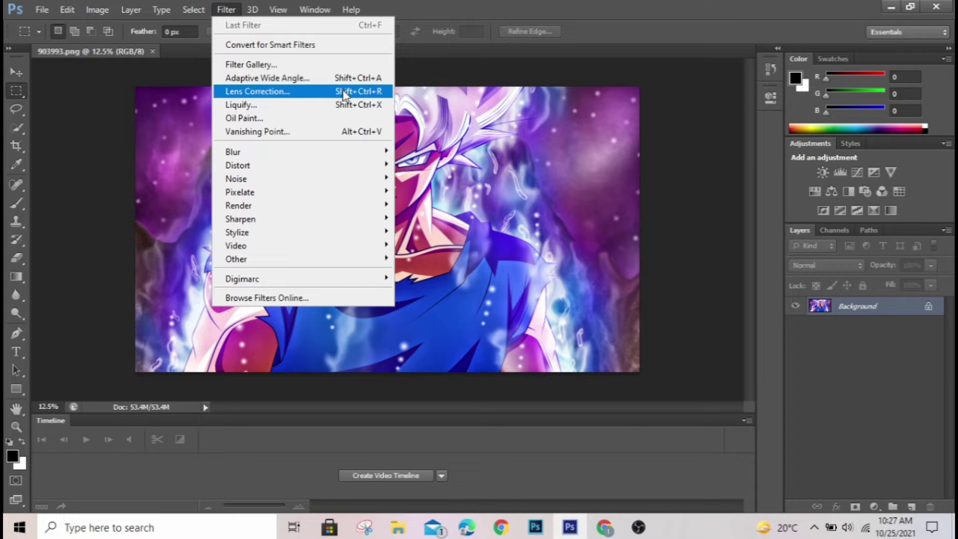
pyautogui.click(628, 6)
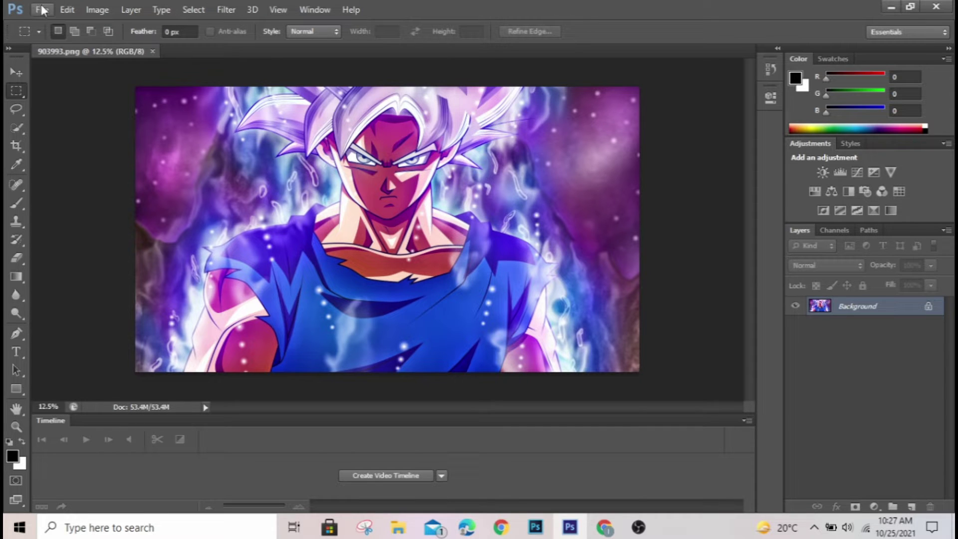
pyautogui.click(66, 11)
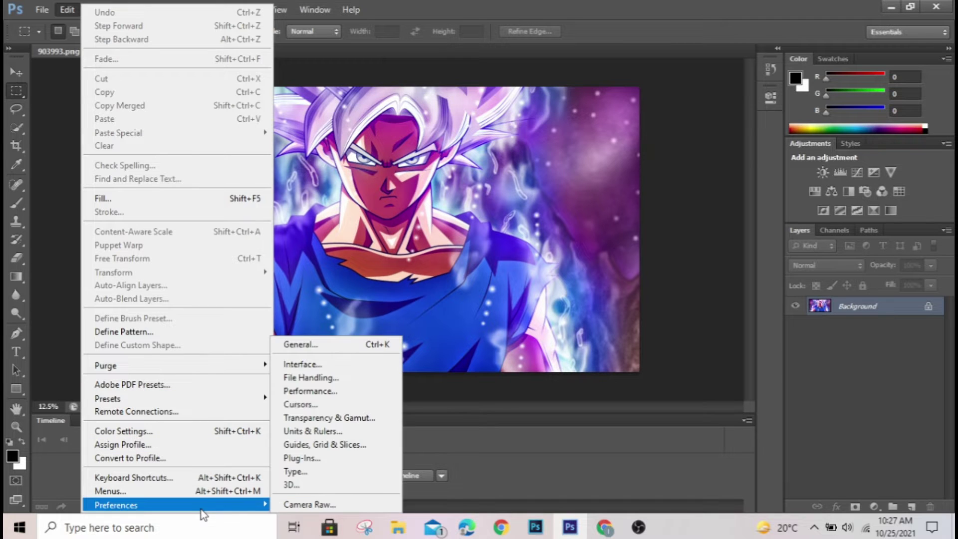
pyautogui.moveTo(116, 504)
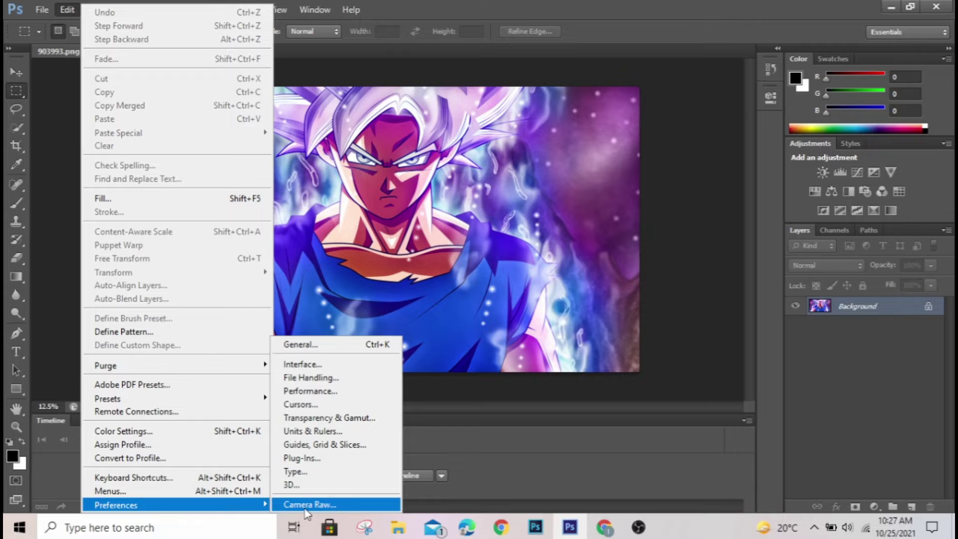
# - Try Edit > Preferences > Camera Raw twice, dismiss both plugin-not-found errors, then restore down Photoshop
pyautogui.click(330, 505)
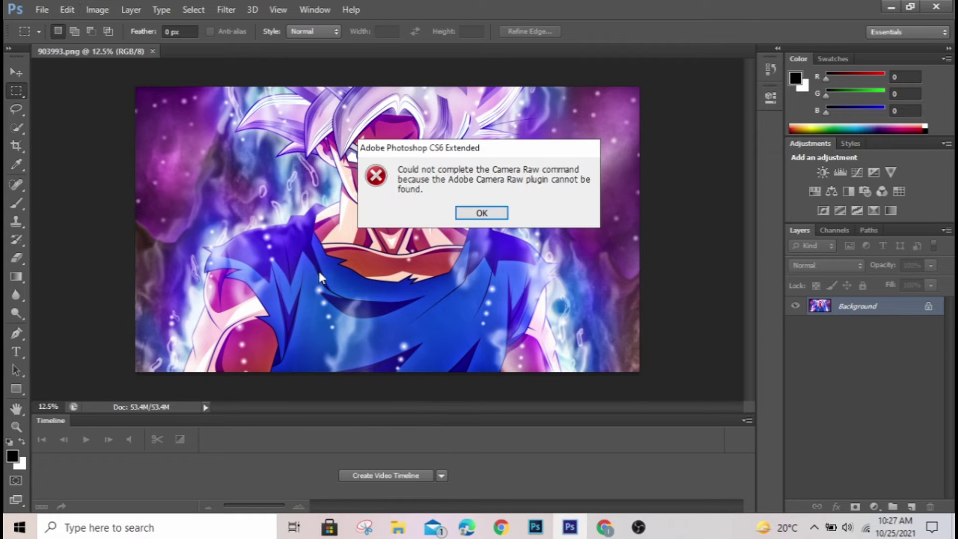
pyautogui.click(489, 213)
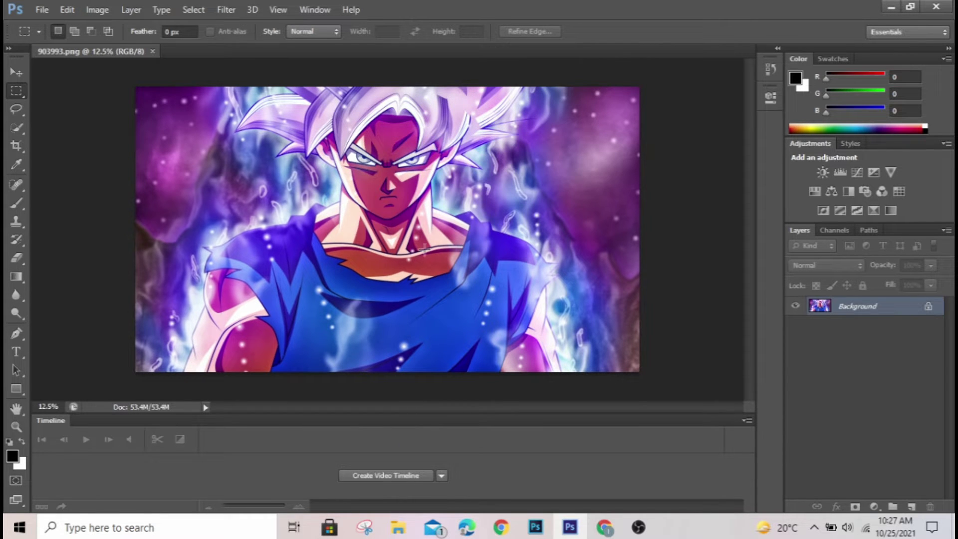
pyautogui.click(44, 8)
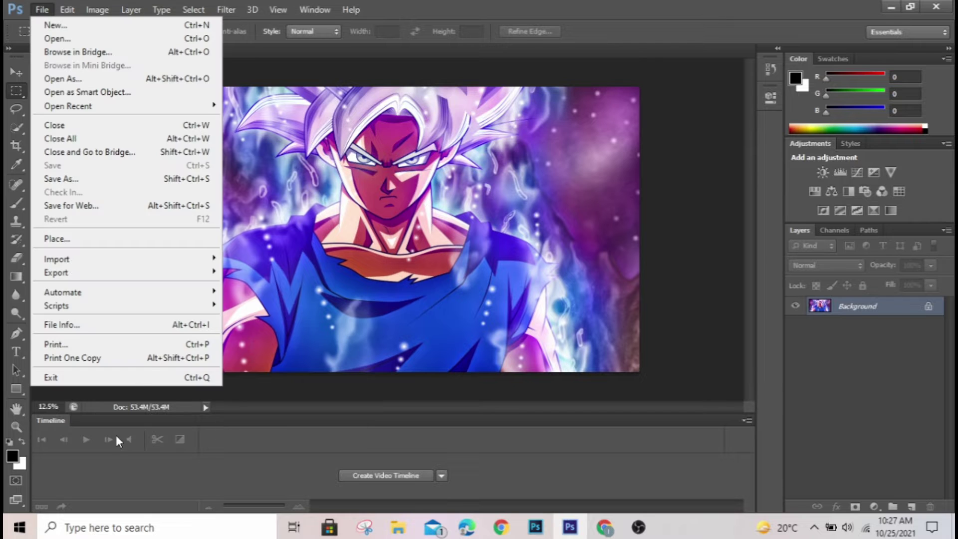
pyautogui.click(67, 9)
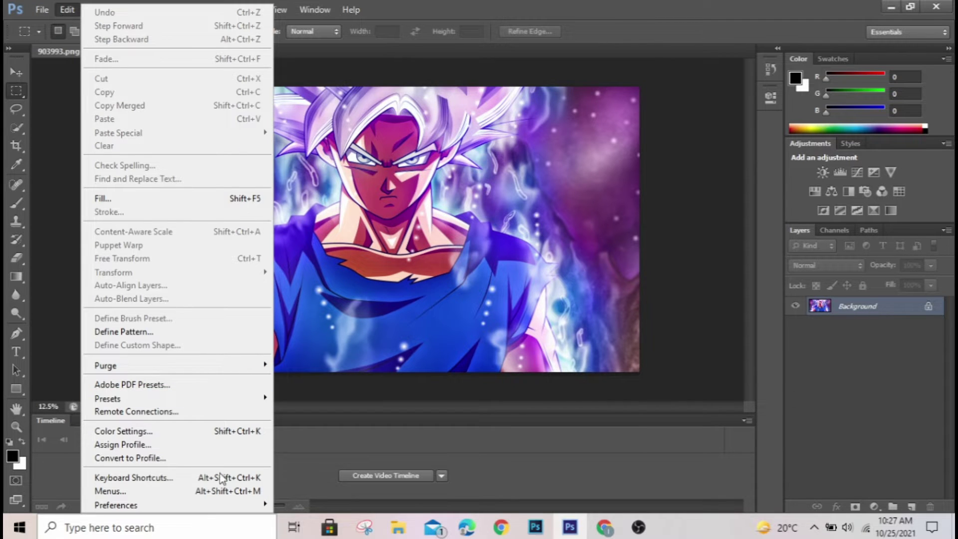
pyautogui.moveTo(116, 505)
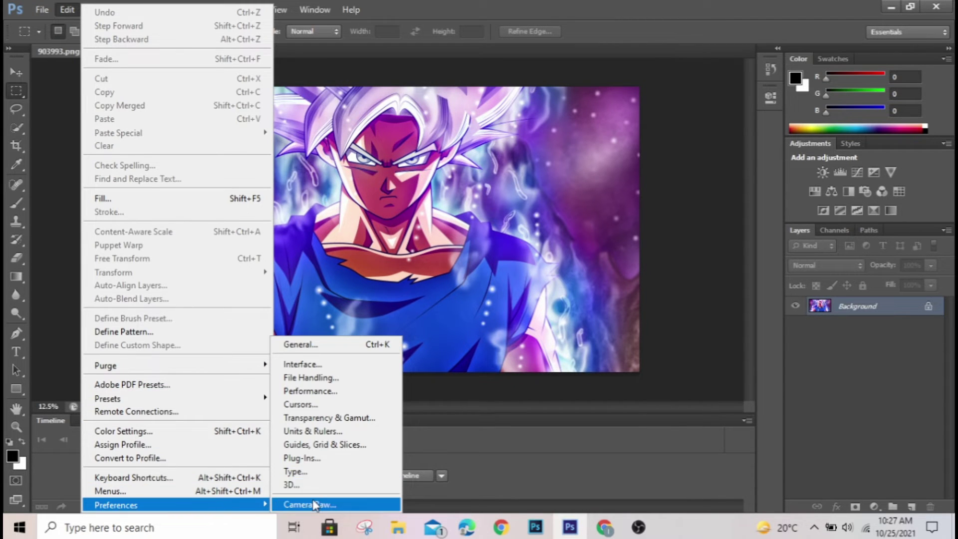
pyautogui.click(314, 505)
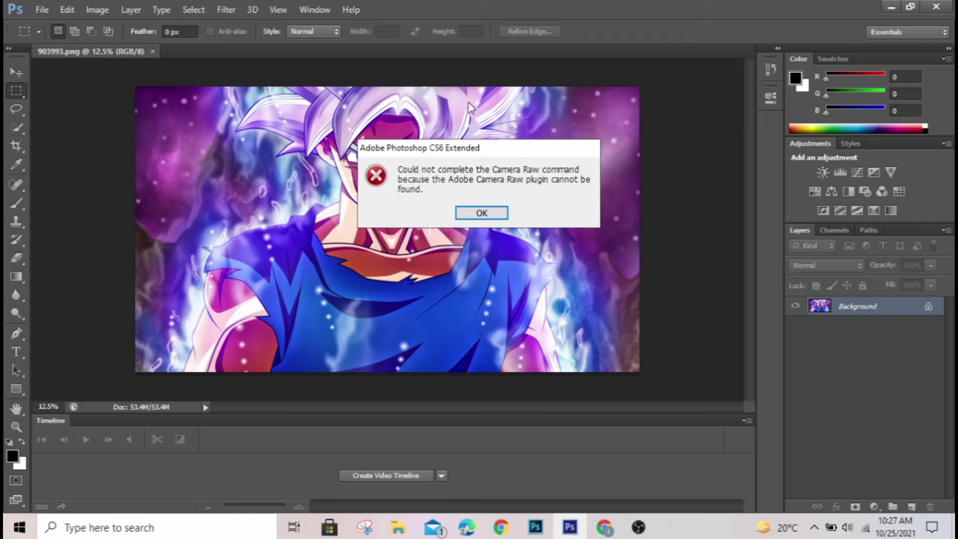
pyautogui.click(489, 213)
pyautogui.click(909, 7)
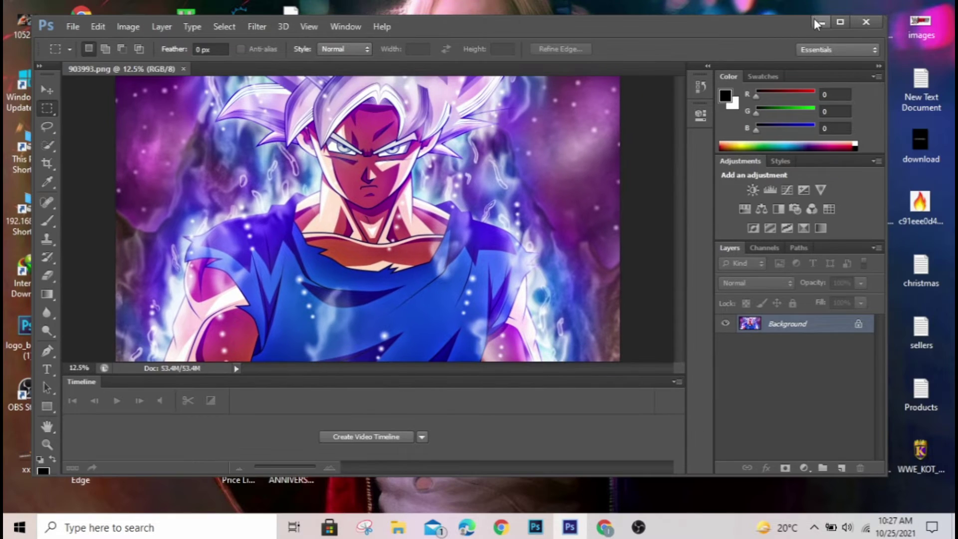
# - Switch to Chrome and search Google for 'camera raw filter for cs6 free download' in a new tab
pyautogui.click(817, 22)
pyautogui.moveTo(604, 526)
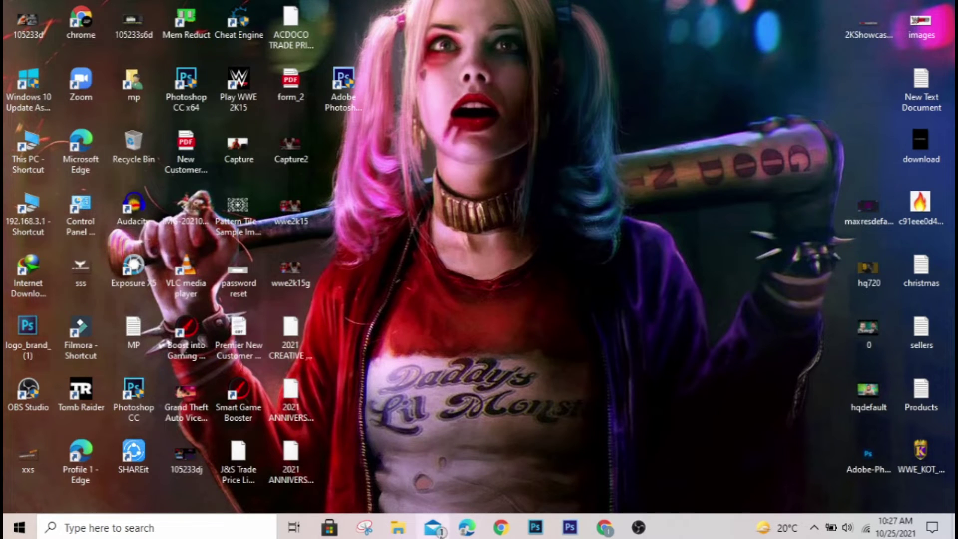
pyautogui.click(611, 530)
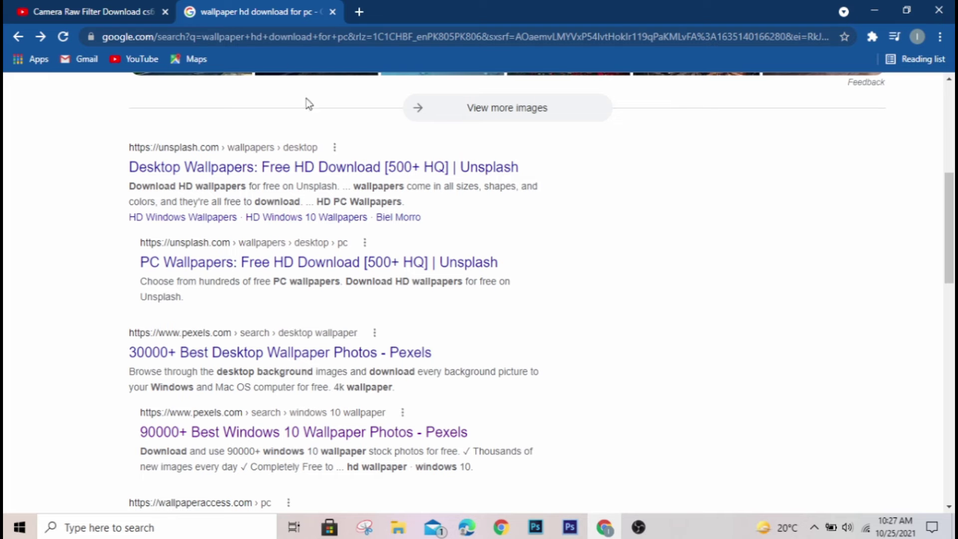
pyautogui.scroll(7, 306, 100)
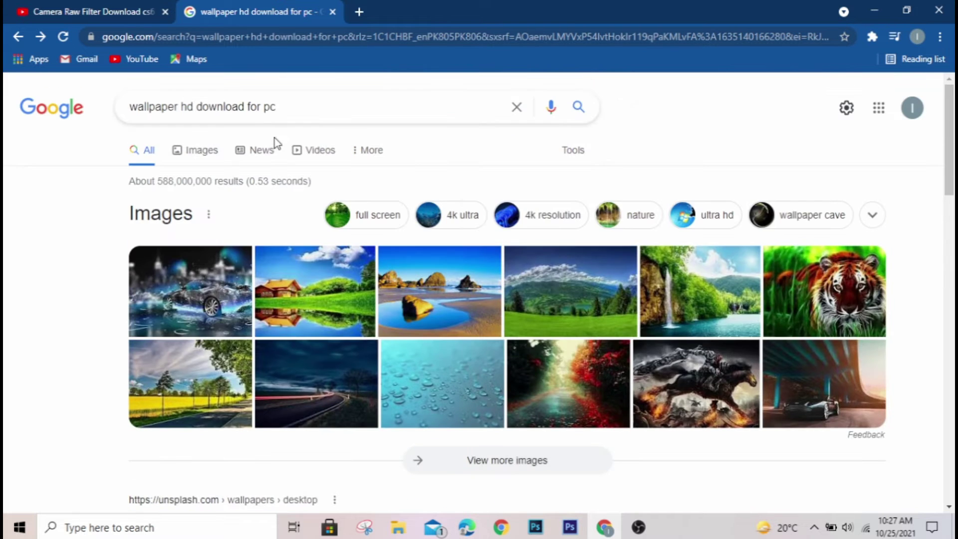
pyautogui.click(359, 12)
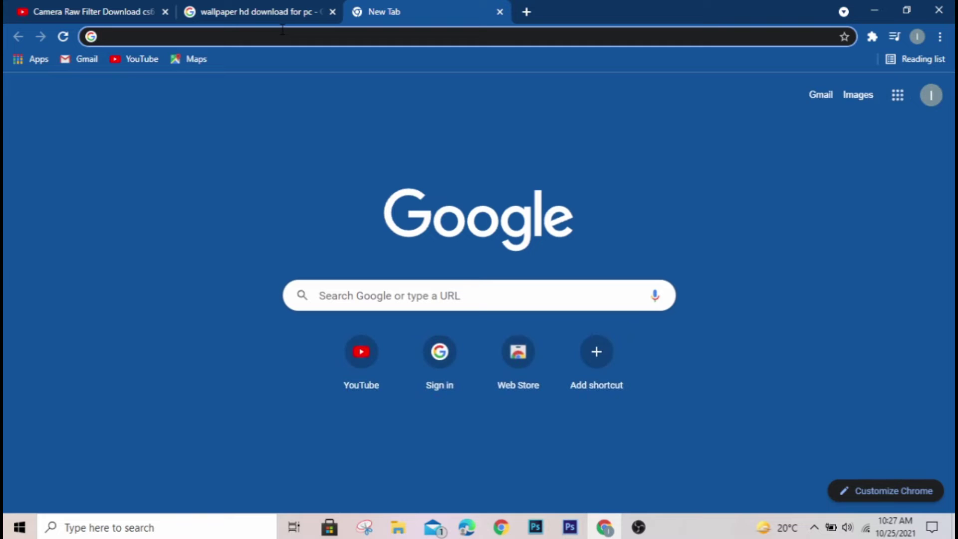
pyautogui.write('s')
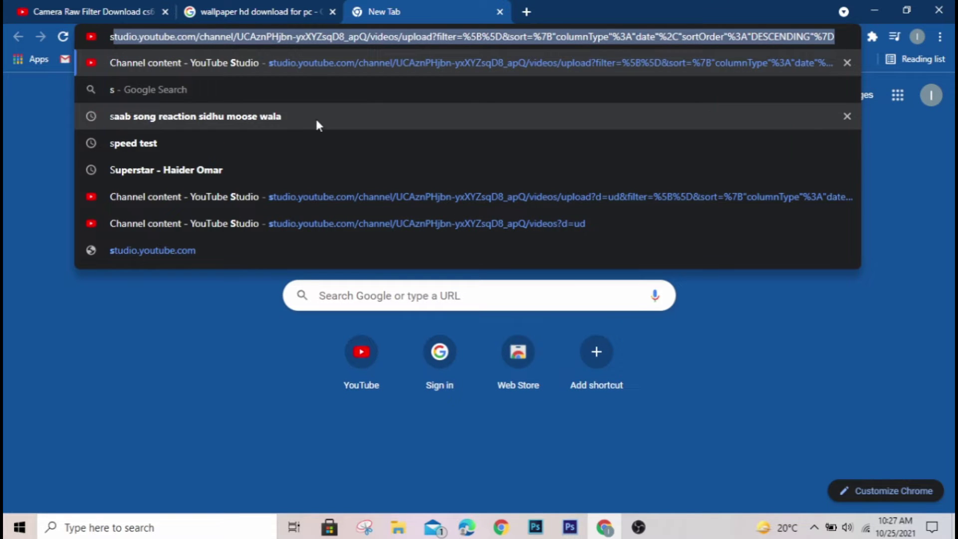
pyautogui.press('BackSpace')
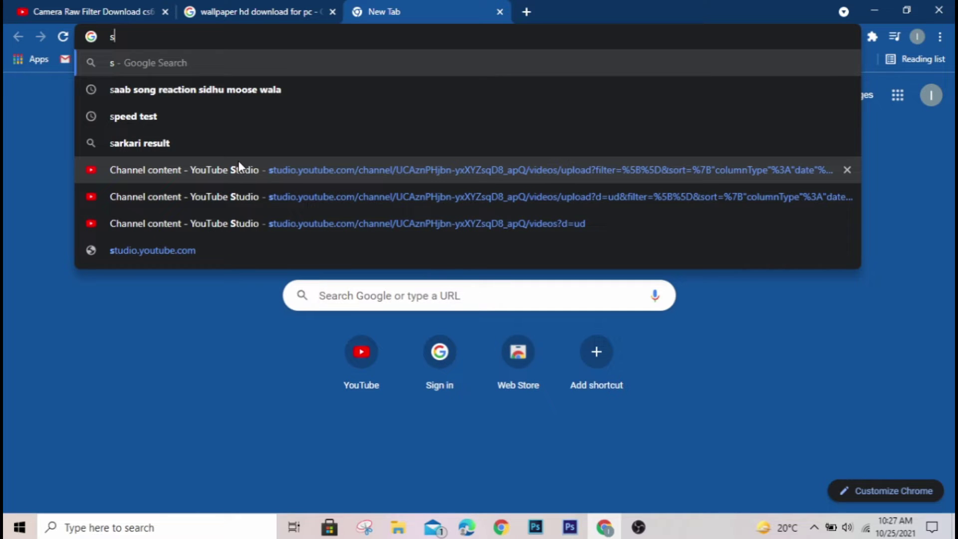
pyautogui.write('c')
pyautogui.write('s')
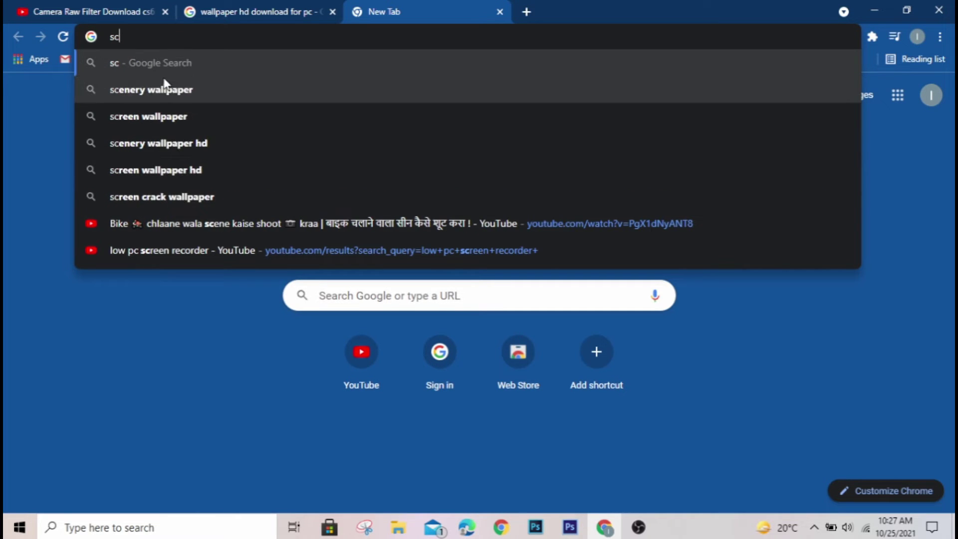
pyautogui.press('BackSpace')
pyautogui.press('BackSpace')
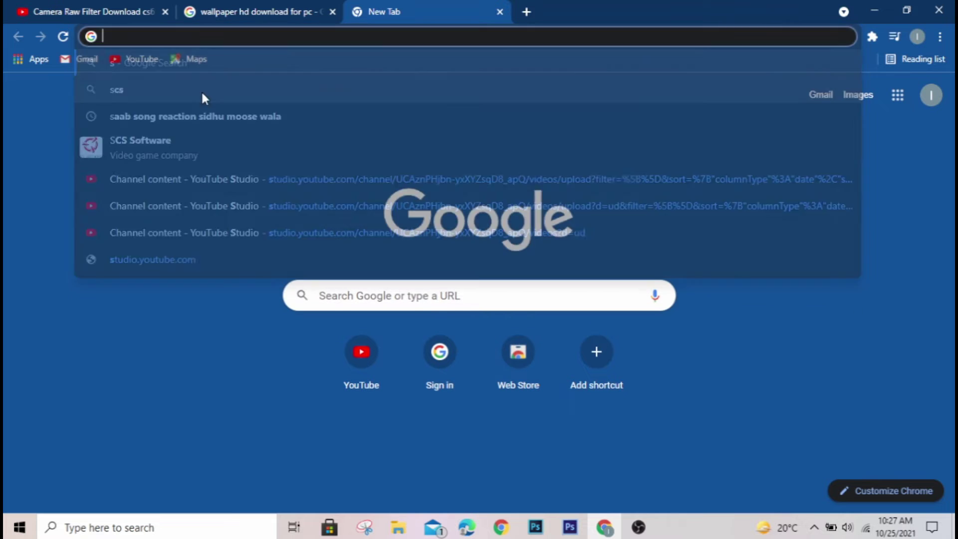
pyautogui.press('BackSpace')
pyautogui.write('c')
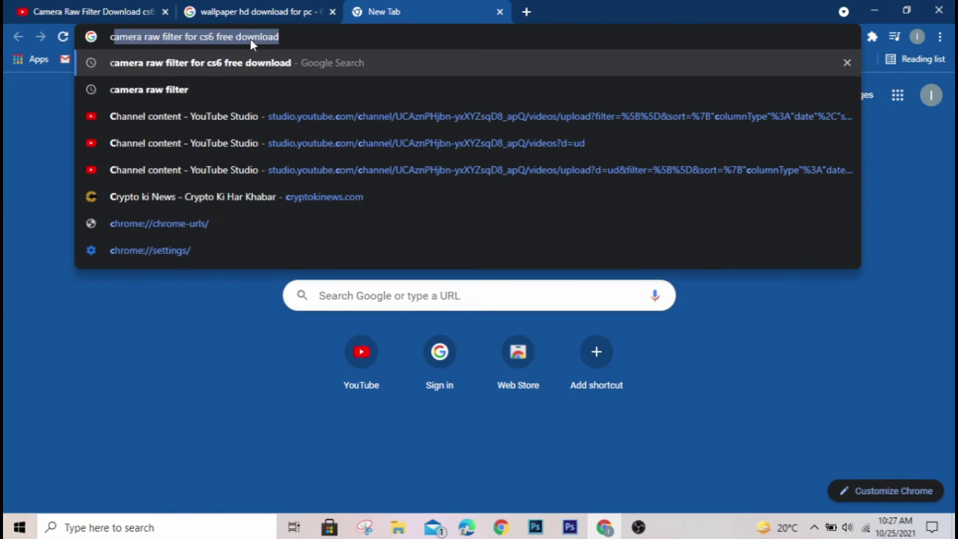
pyautogui.click(271, 62)
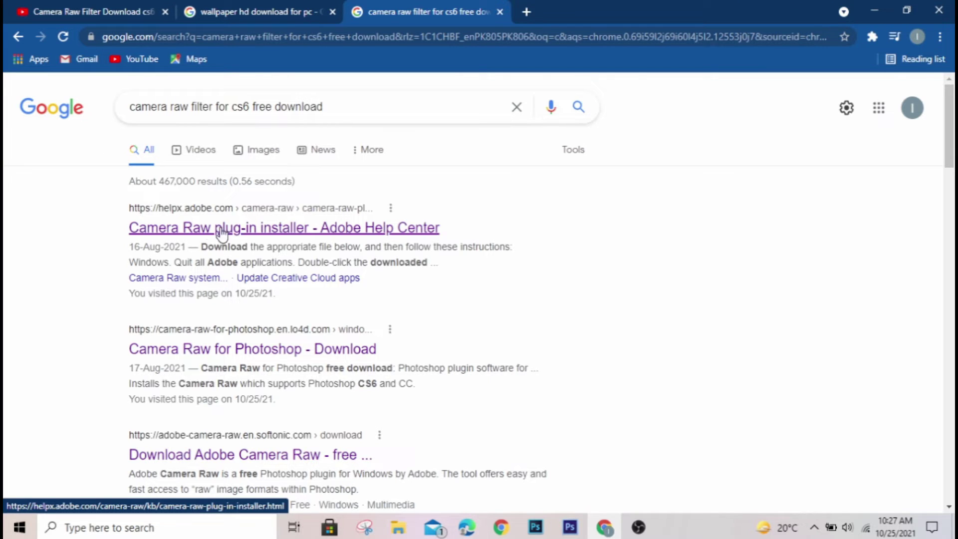
# - Open Adobe's Camera Raw plug-in installer help page and scroll to the Camera Raw 13.4 installer
pyautogui.click(272, 240)
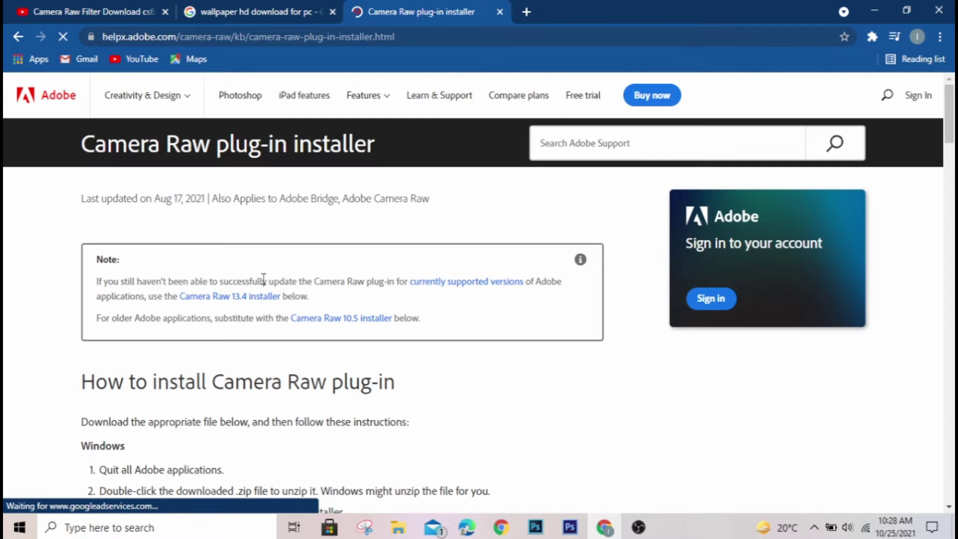
pyautogui.scroll(-3, 257, 292)
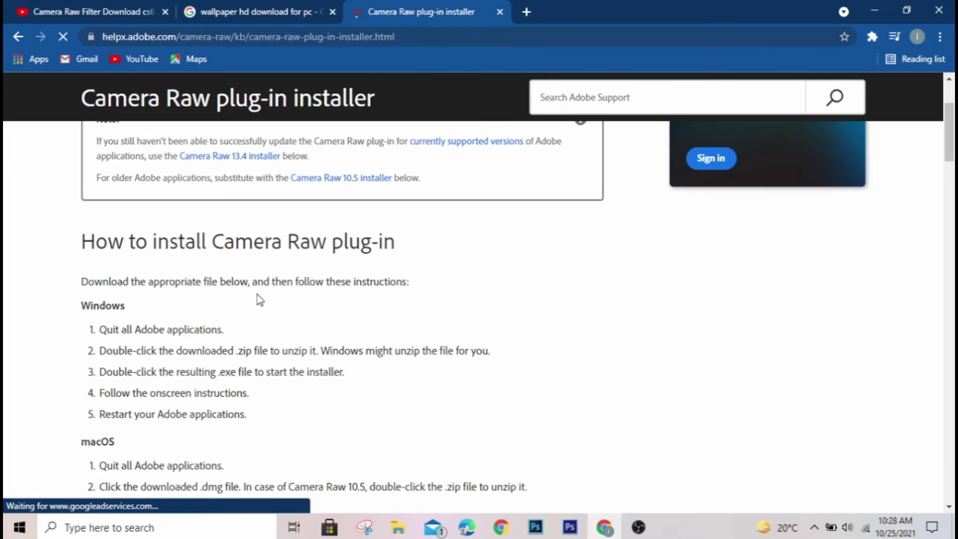
pyautogui.scroll(-4, 256, 284)
pyautogui.scroll(-3, 257, 283)
pyautogui.scroll(-1, 307, 348)
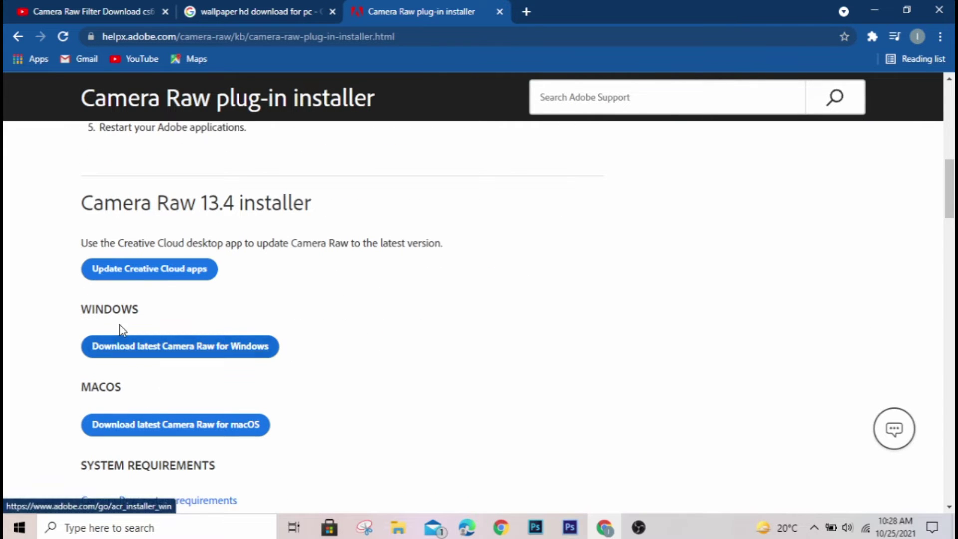
pyautogui.scroll(-1, 161, 370)
pyautogui.scroll(-1, 188, 399)
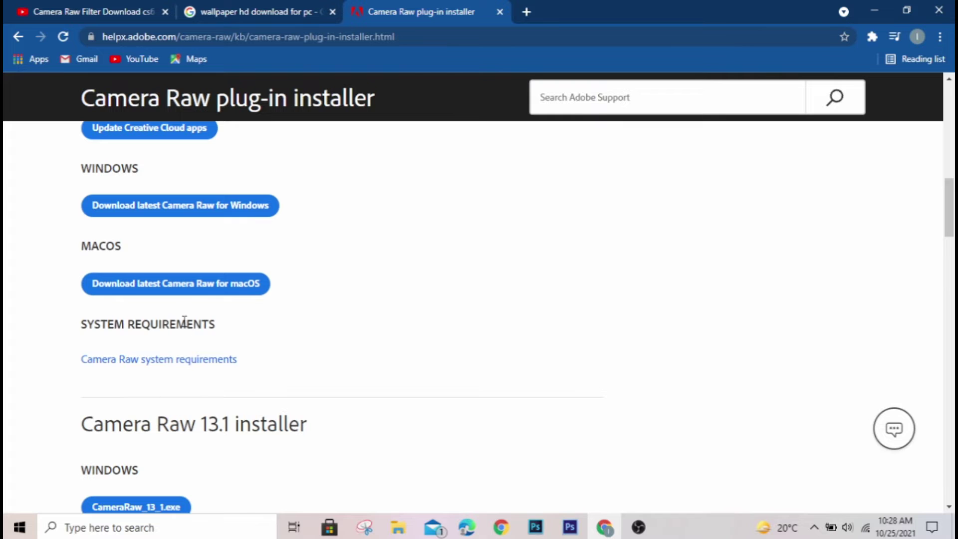
pyautogui.scroll(3, 183, 319)
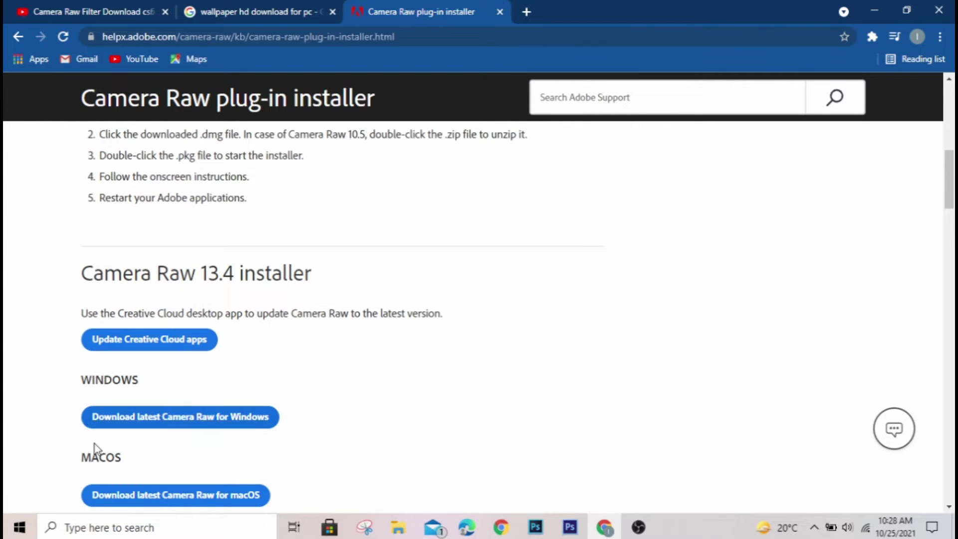
# - Download the latest Camera Raw for Windows, cancel the IDM duplicate prompt, and minimize Chrome
pyautogui.click(229, 417)
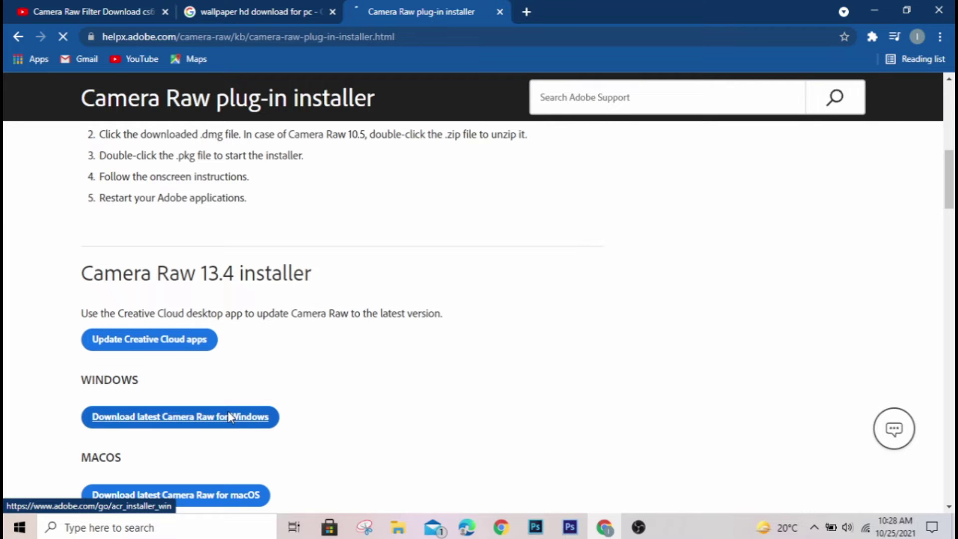
pyautogui.click(506, 314)
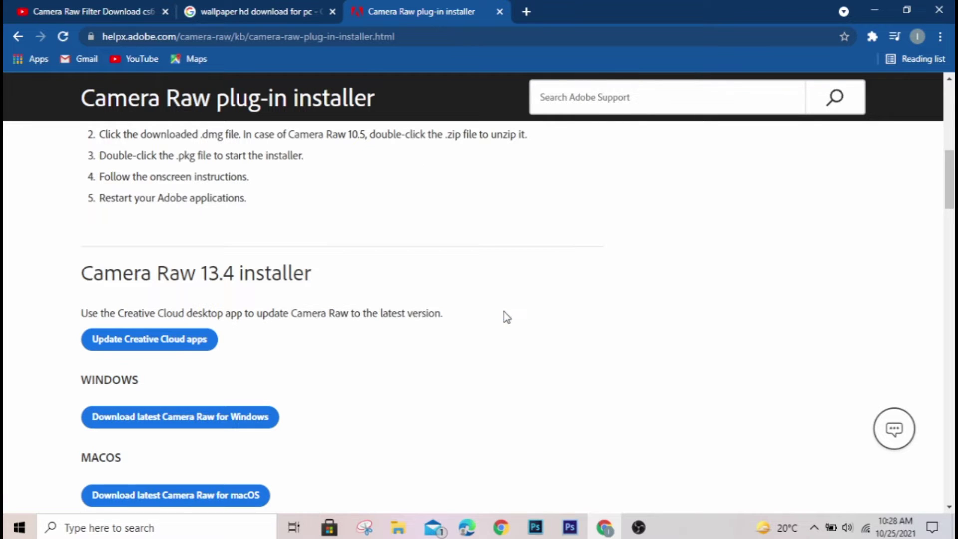
pyautogui.click(874, 10)
pyautogui.moveTo(398, 528)
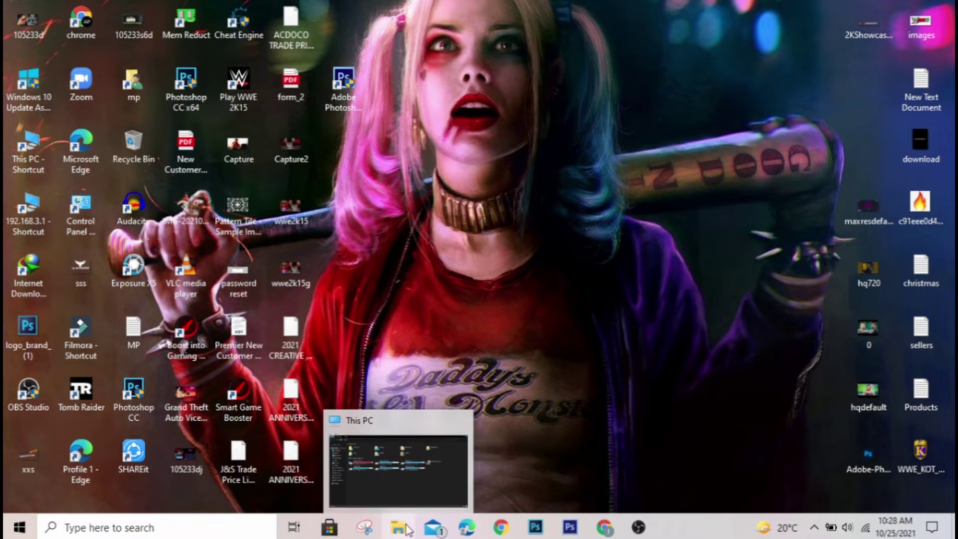
# - Run the AdobeCameraRaw_x64_13_4 installer from This PC > Downloads > Programs
pyautogui.click(390, 536)
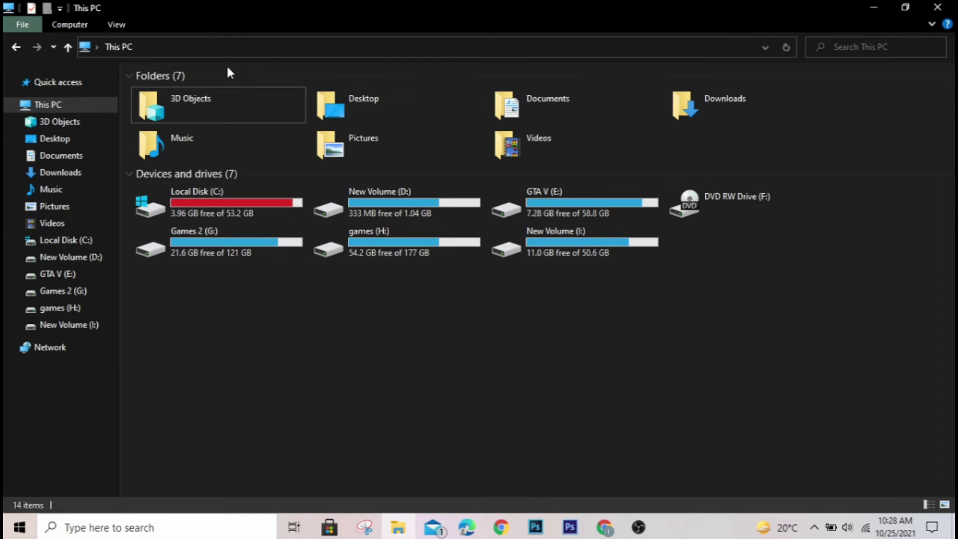
pyautogui.doubleClick(692, 105)
pyautogui.doubleClick(638, 144)
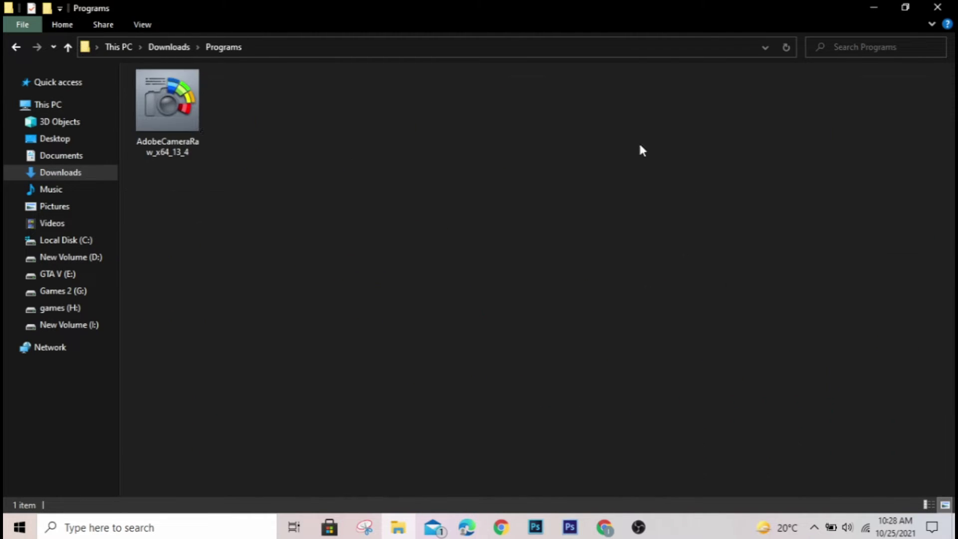
pyautogui.click(174, 114)
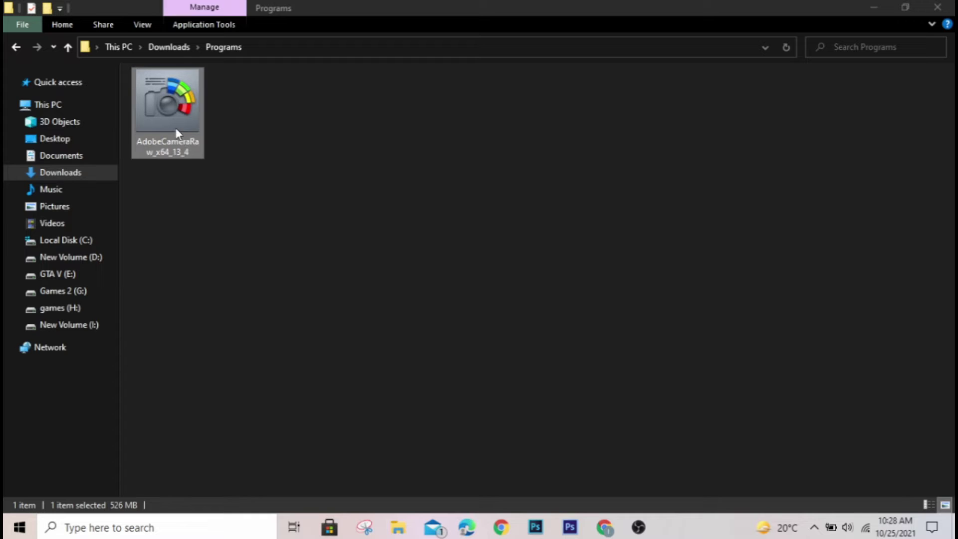
pyautogui.doubleClick(184, 141)
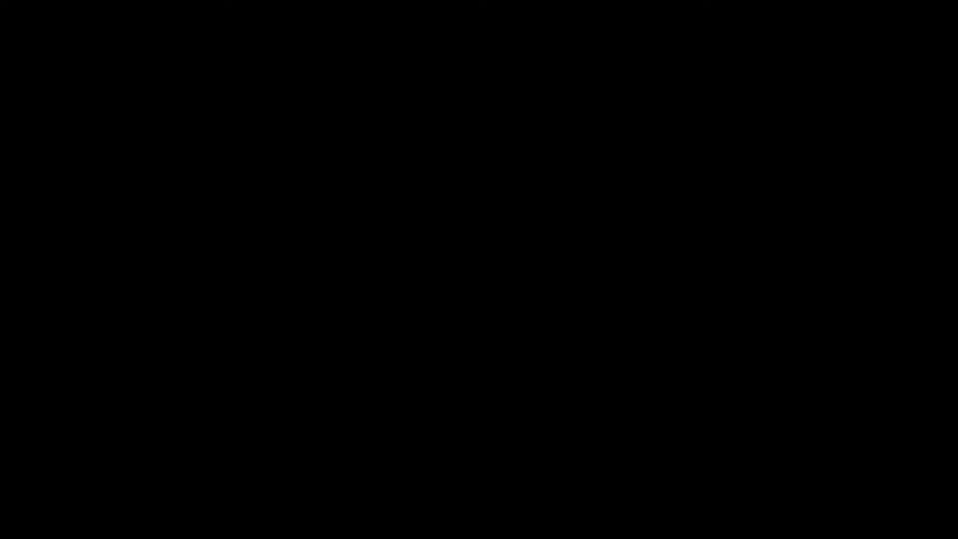
# - Approve UAC, accept the license, and install Camera Raw 13.4, tidying windows while it runs
pyautogui.click(410, 356)
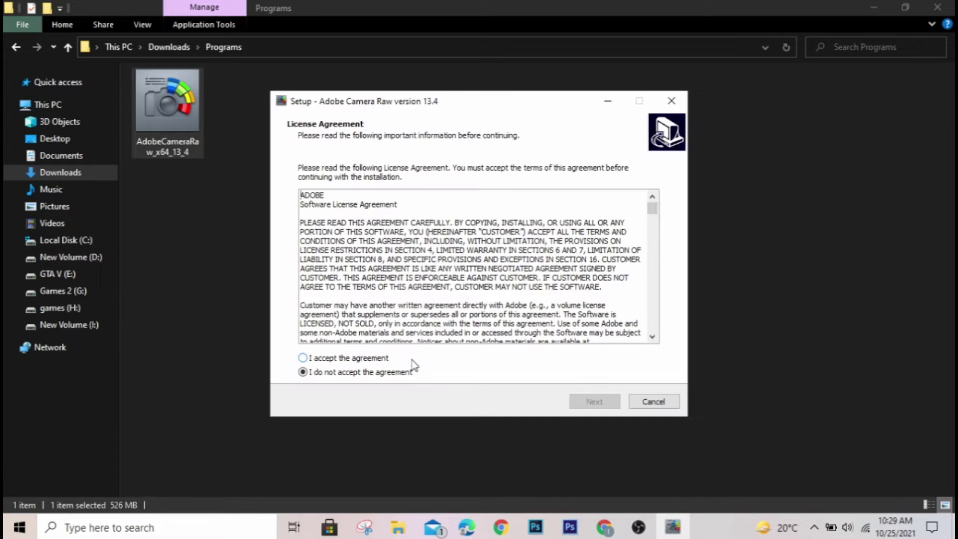
pyautogui.click(355, 360)
pyautogui.click(594, 401)
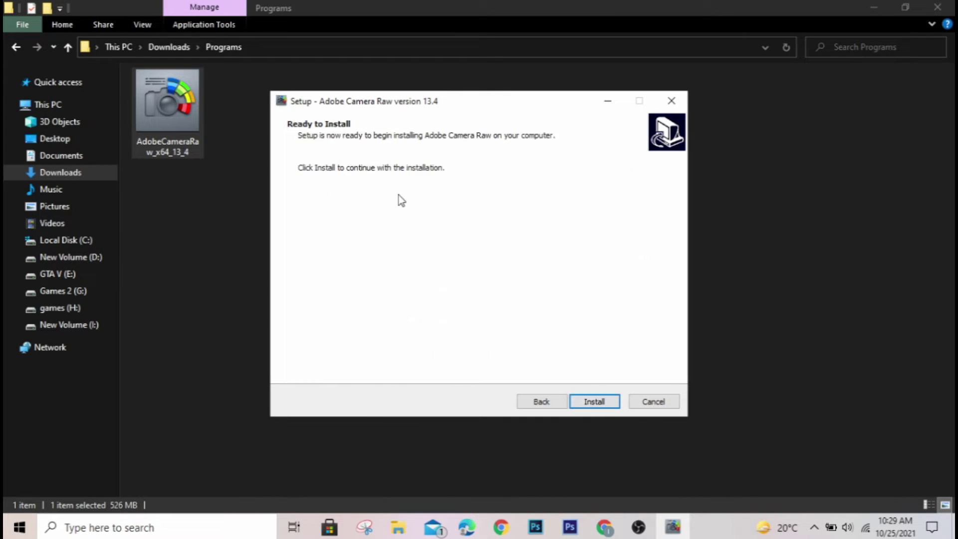
pyautogui.click(598, 404)
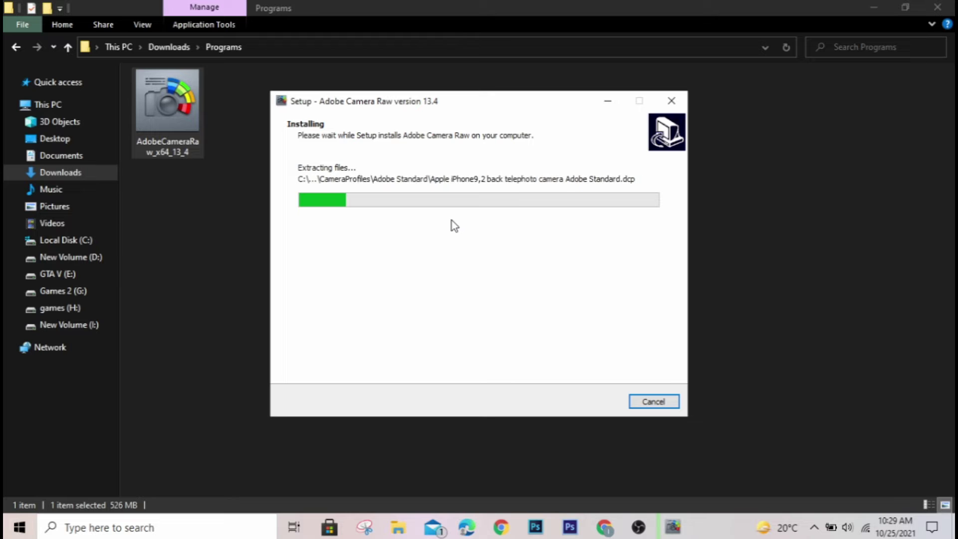
pyautogui.click(568, 524)
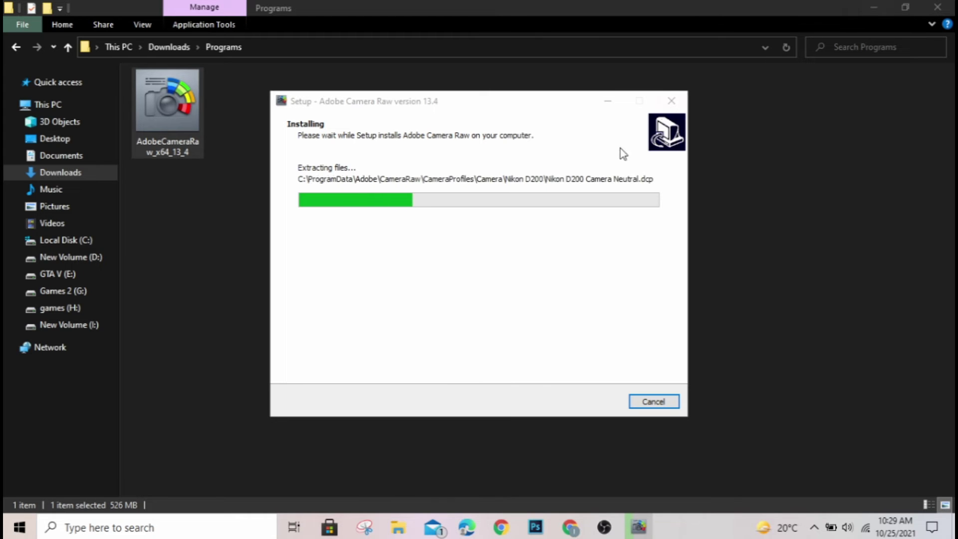
pyautogui.click(873, 7)
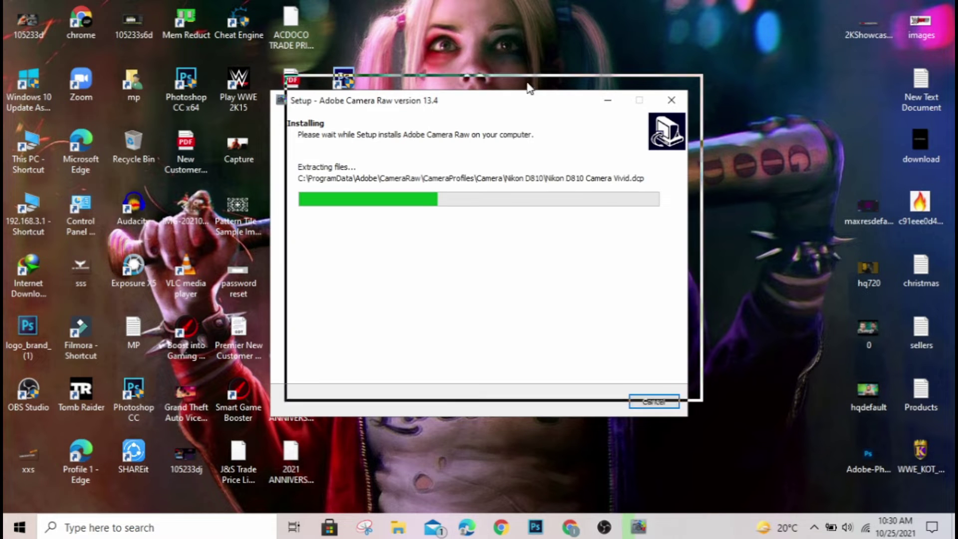
pyautogui.moveTo(424, 94); pyautogui.dragTo(440, 78)
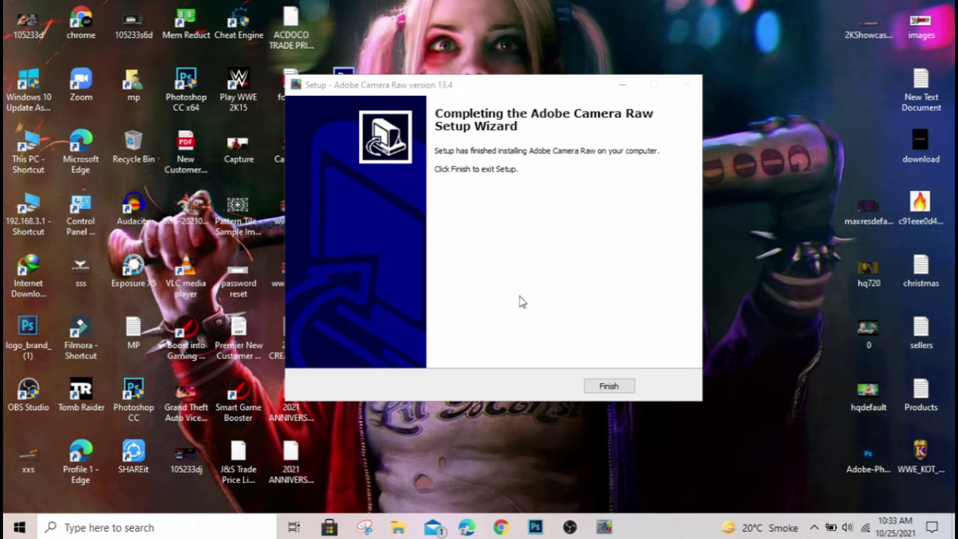
# - Finish the Camera Raw setup and launch Photoshop CS6 as administrator from its desktop icon
pyautogui.click(608, 385)
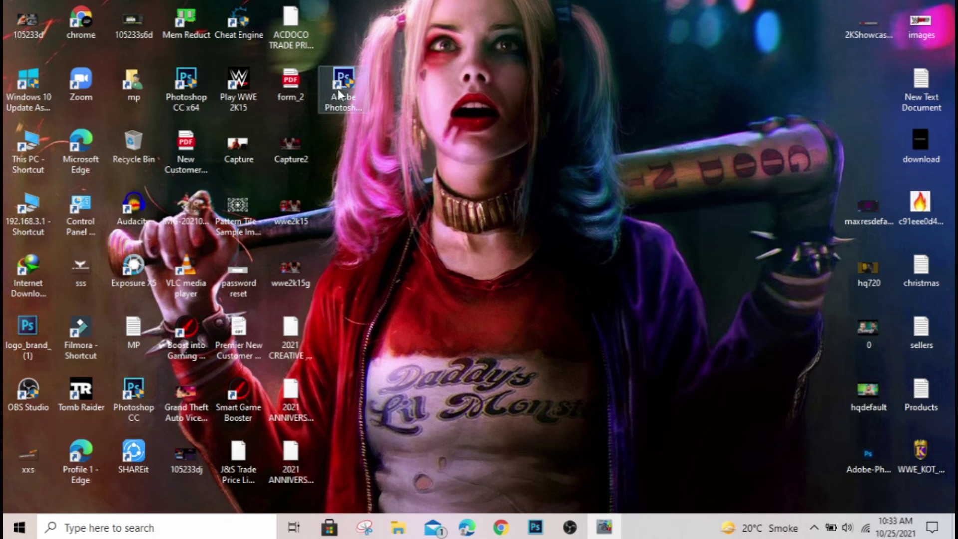
pyautogui.doubleClick(337, 89)
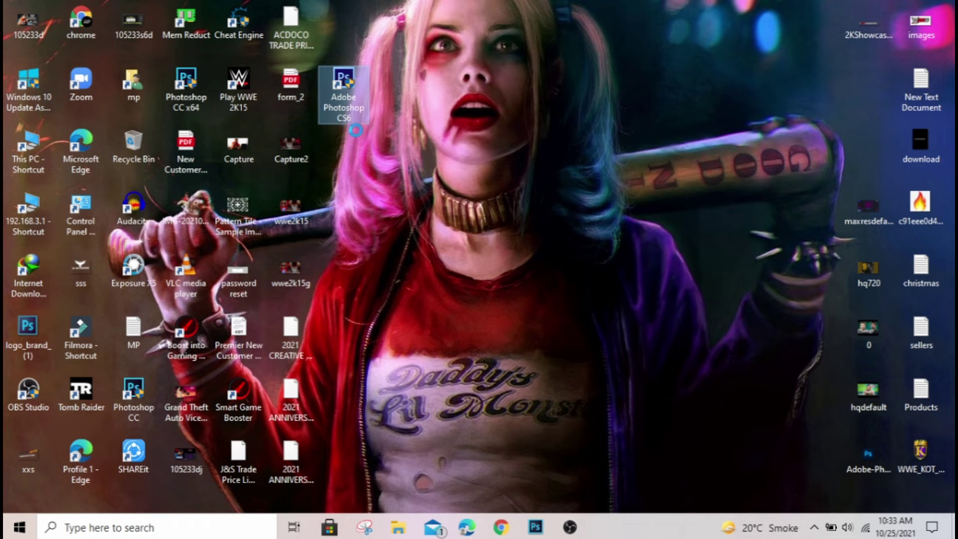
pyautogui.rightClick(339, 91)
pyautogui.click(399, 219)
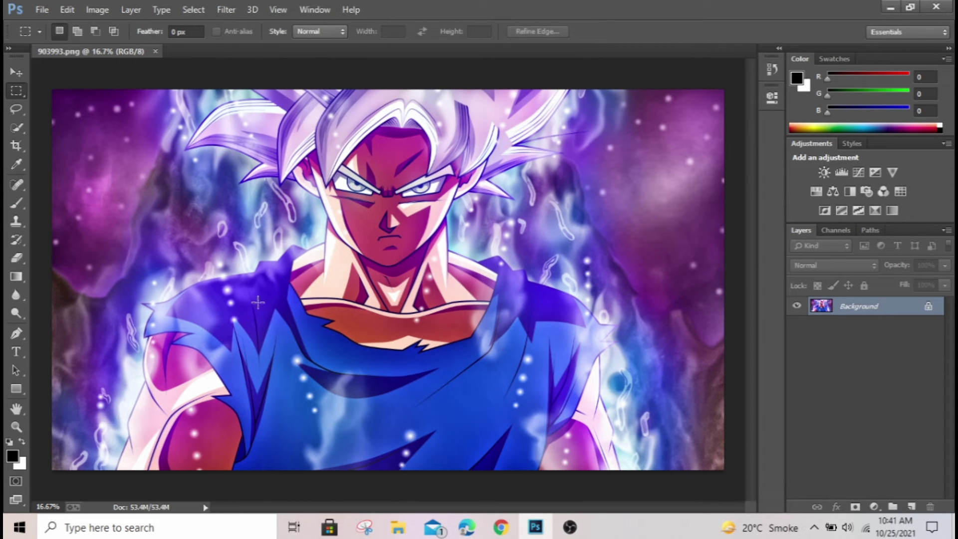
# - Unlock the Background into Layer 0 and apply Filter > Camera Raw Filter to it
pyautogui.click(928, 306)
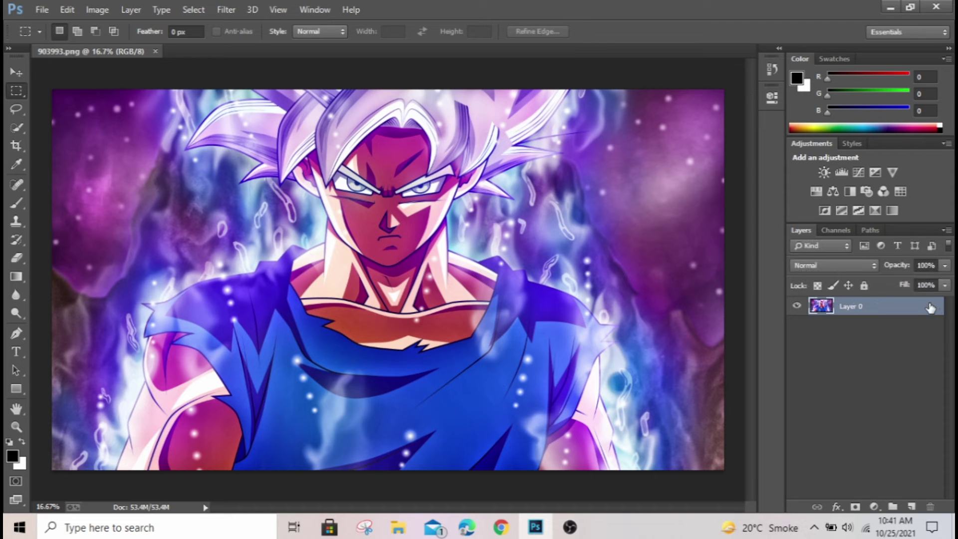
pyautogui.click(223, 9)
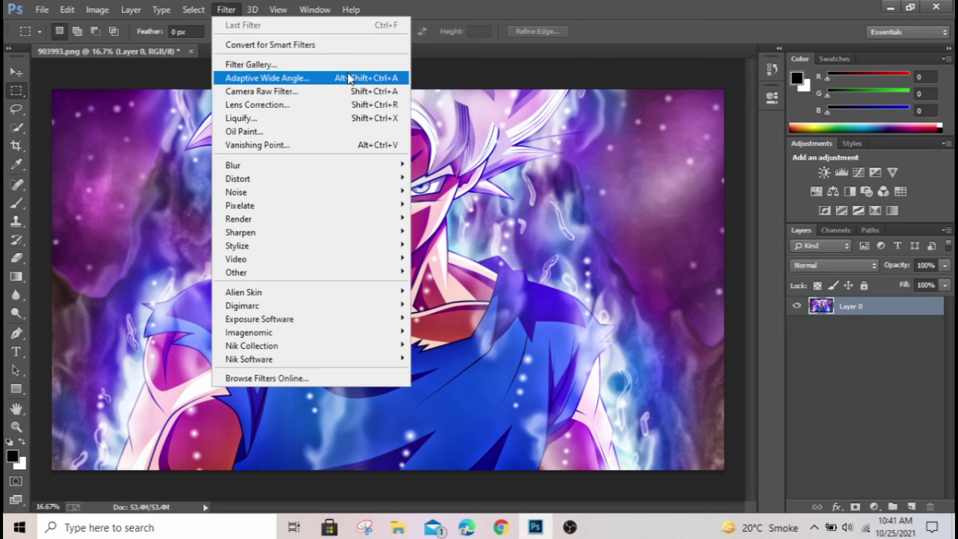
pyautogui.click(331, 90)
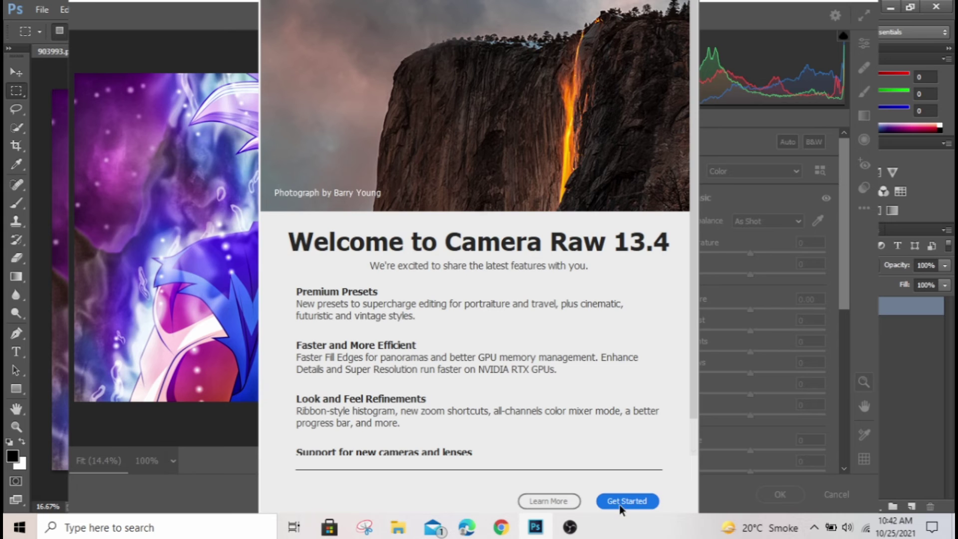
# - Dismiss the welcome and graphics processor messages, browse the Camera Raw tool panels, and return to Edit
pyautogui.click(618, 502)
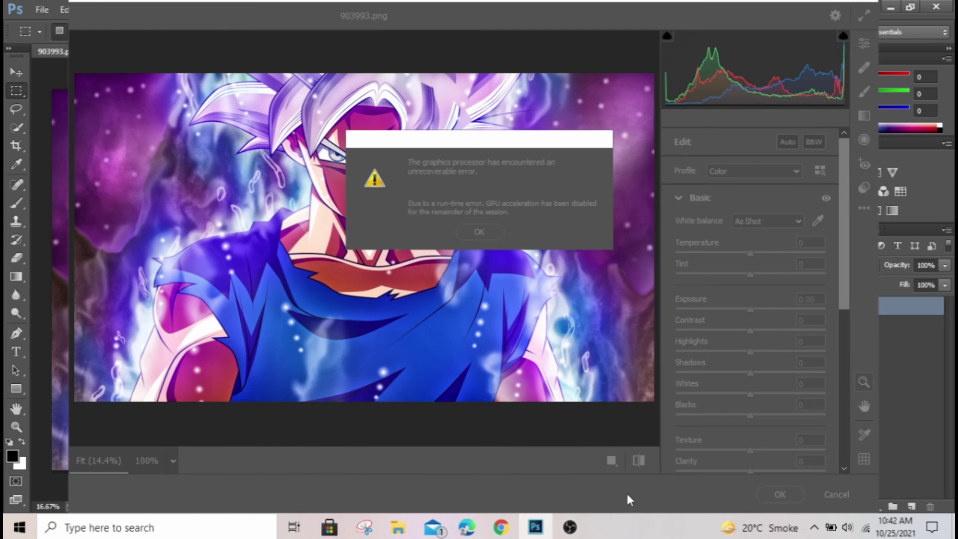
pyautogui.click(485, 231)
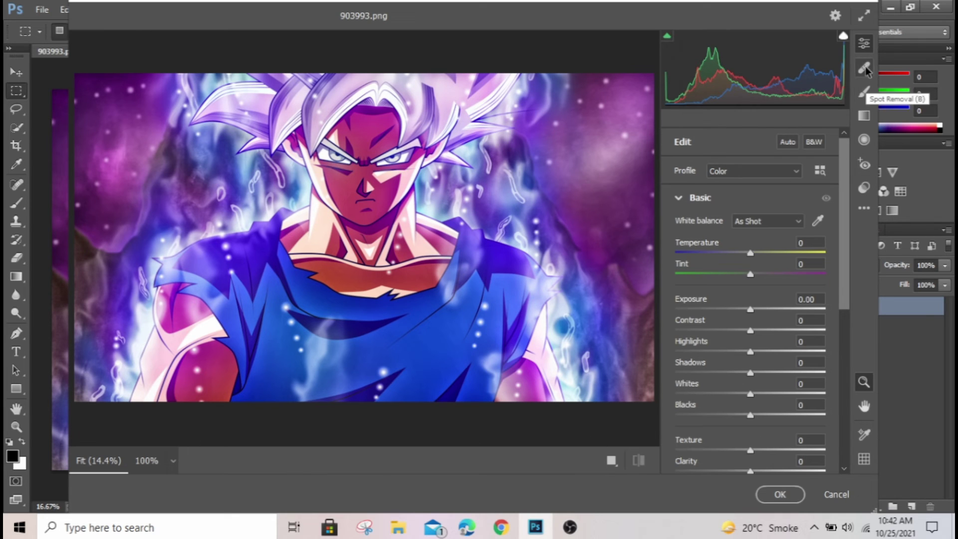
pyautogui.click(863, 91)
pyautogui.click(865, 116)
pyautogui.click(864, 140)
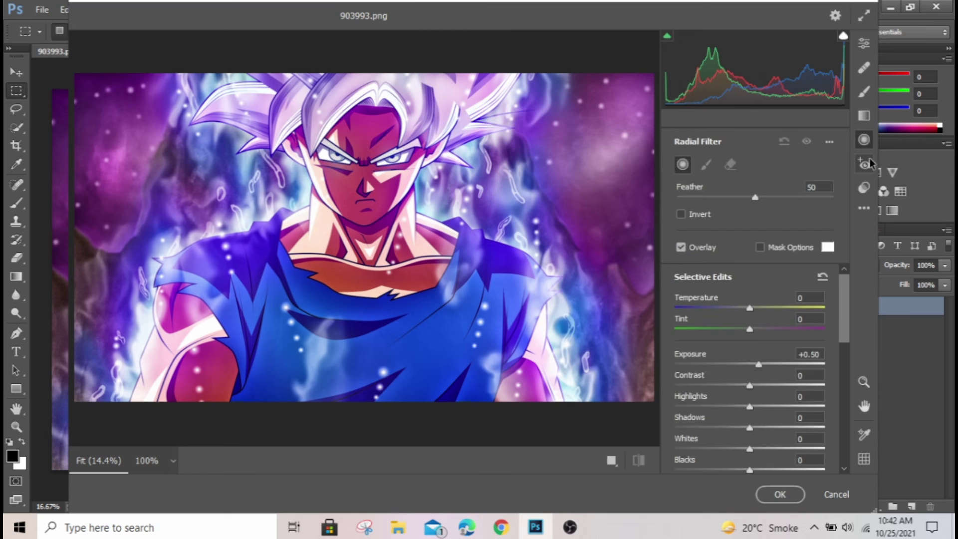
pyautogui.click(864, 164)
pyautogui.click(870, 186)
pyautogui.click(868, 205)
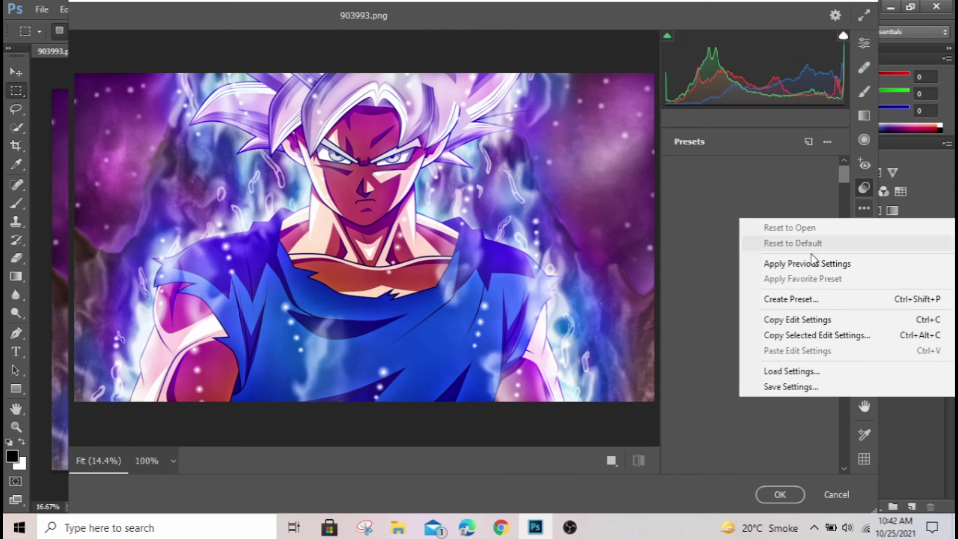
pyautogui.click(864, 43)
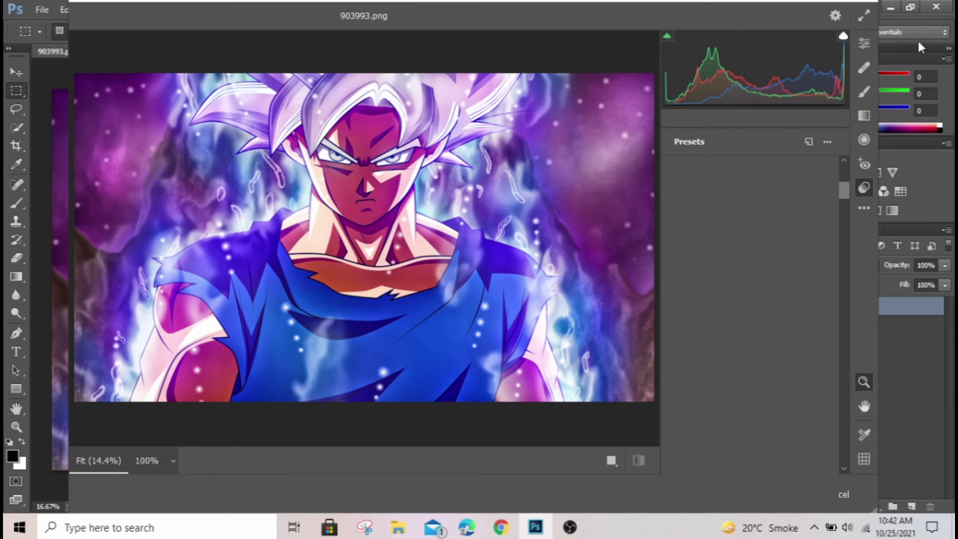
# - Raise Highlights to +47 and apply the Camera Raw adjustment to Layer 0
pyautogui.scroll(-1, 780, 235)
pyautogui.scroll(-4, 773, 300)
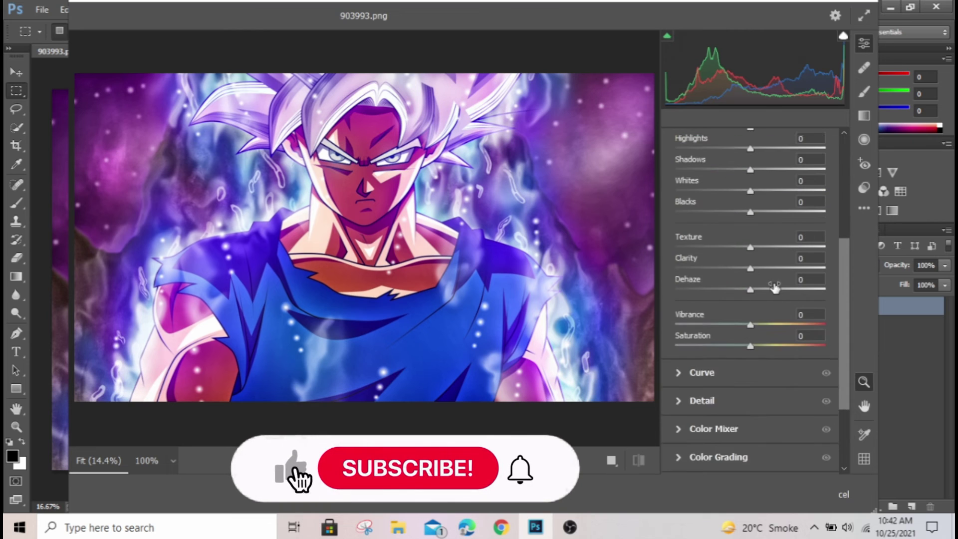
pyautogui.scroll(-2, 765, 357)
pyautogui.scroll(3, 670, 223)
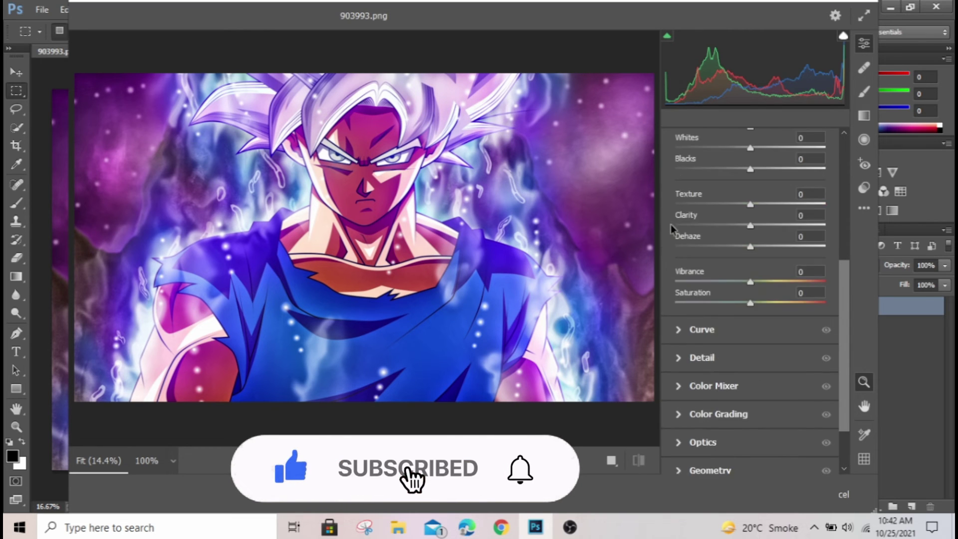
pyautogui.scroll(2, 708, 249)
pyautogui.scroll(1, 748, 274)
pyautogui.moveTo(750, 275); pyautogui.dragTo(778, 276)
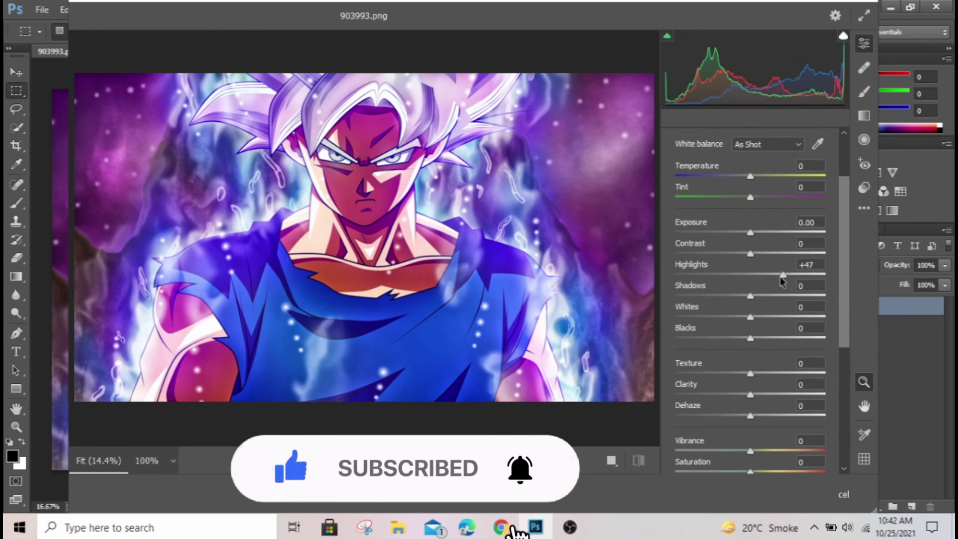
pyautogui.click(779, 494)
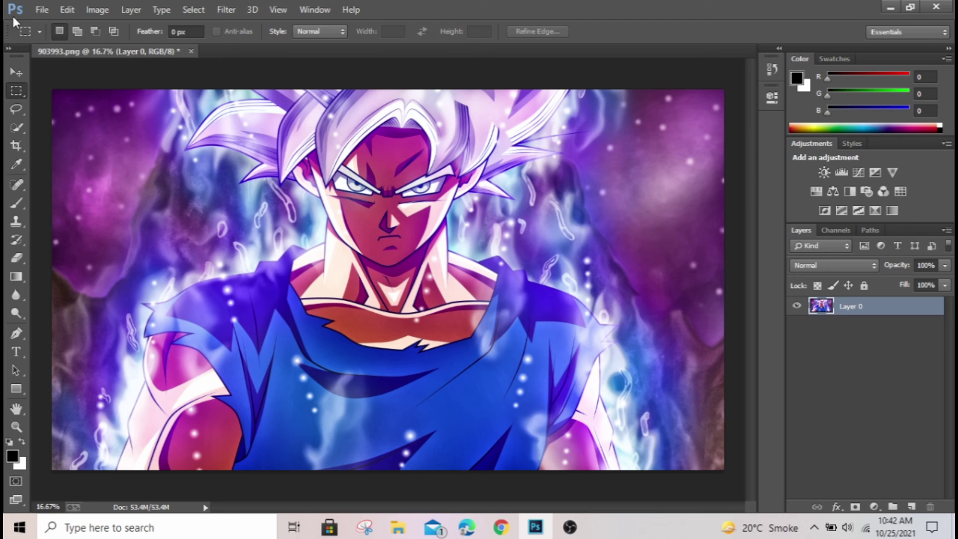
# - Open the Camera Raw preferences and browse its categories, ending on File Handling
pyautogui.click(42, 10)
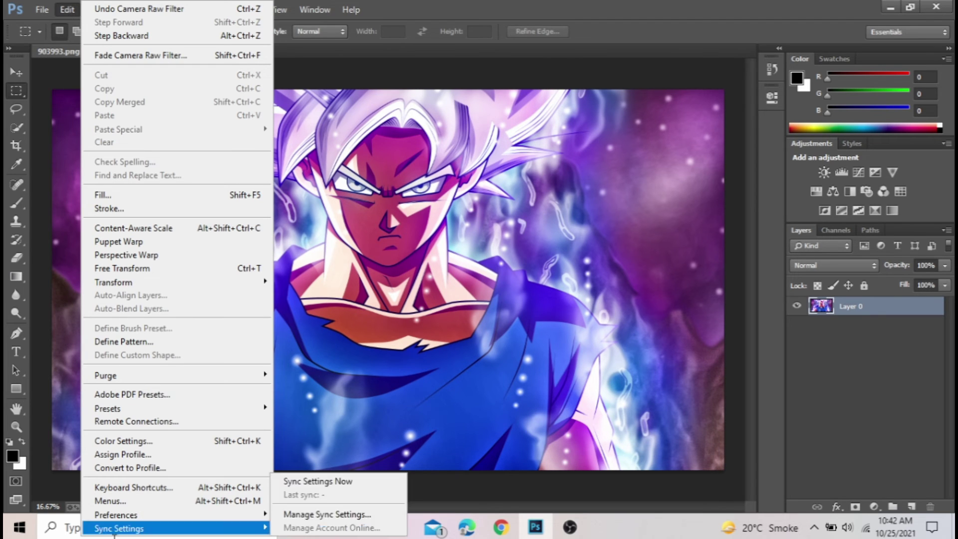
pyautogui.moveTo(116, 514)
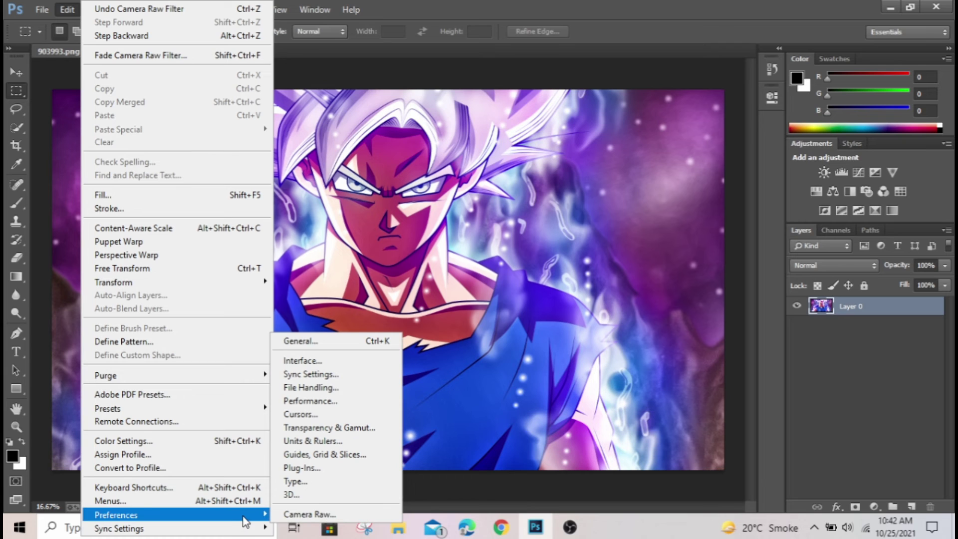
pyautogui.click(309, 514)
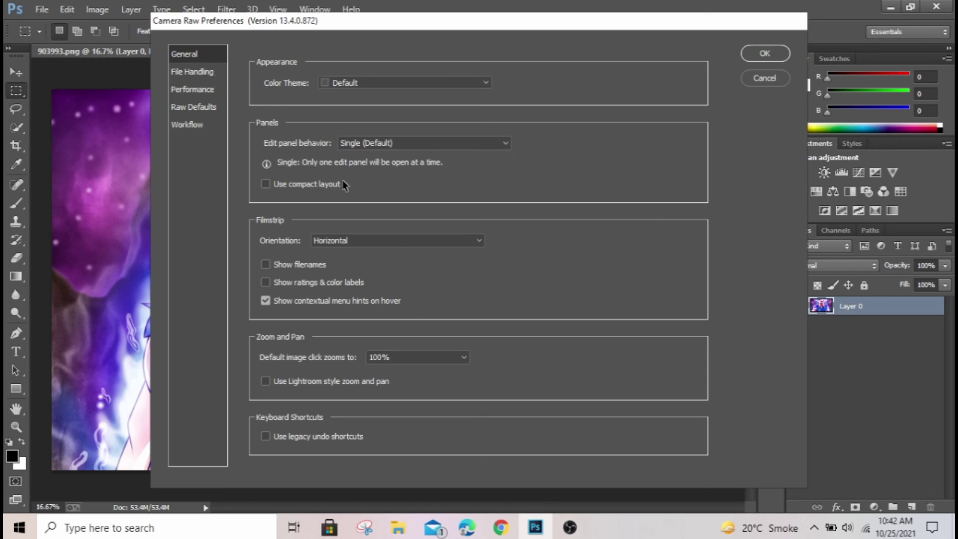
pyautogui.click(201, 89)
pyautogui.click(199, 77)
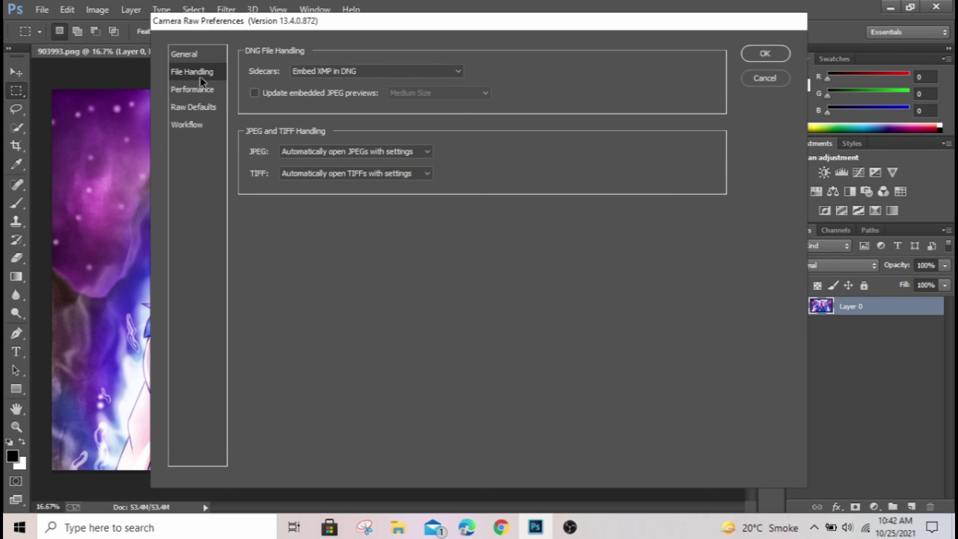
pyautogui.click(202, 92)
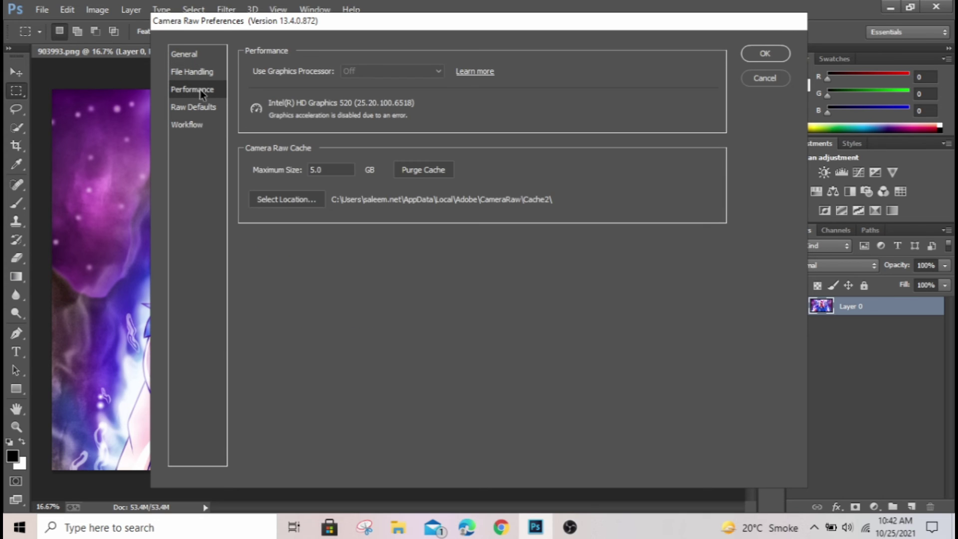
pyautogui.click(197, 124)
pyautogui.click(210, 108)
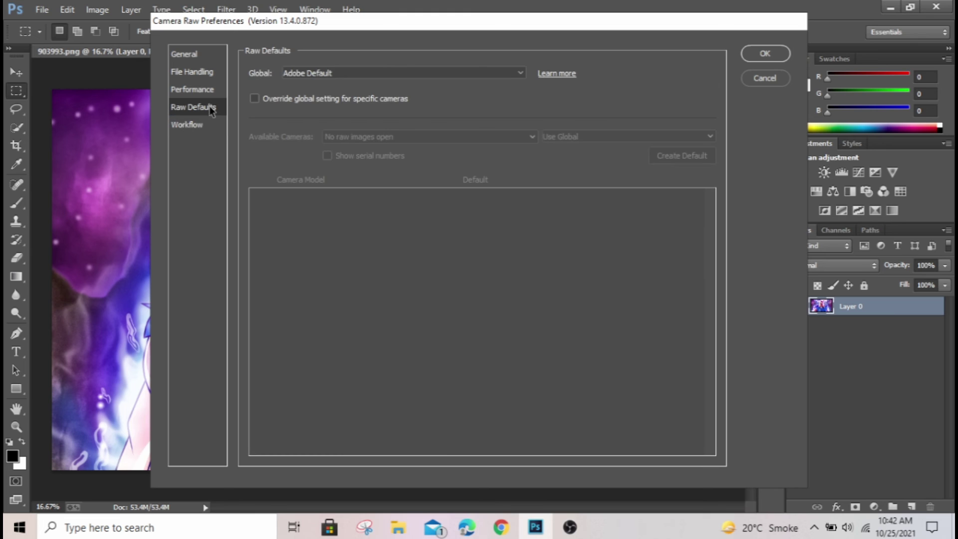
pyautogui.click(195, 91)
pyautogui.click(211, 60)
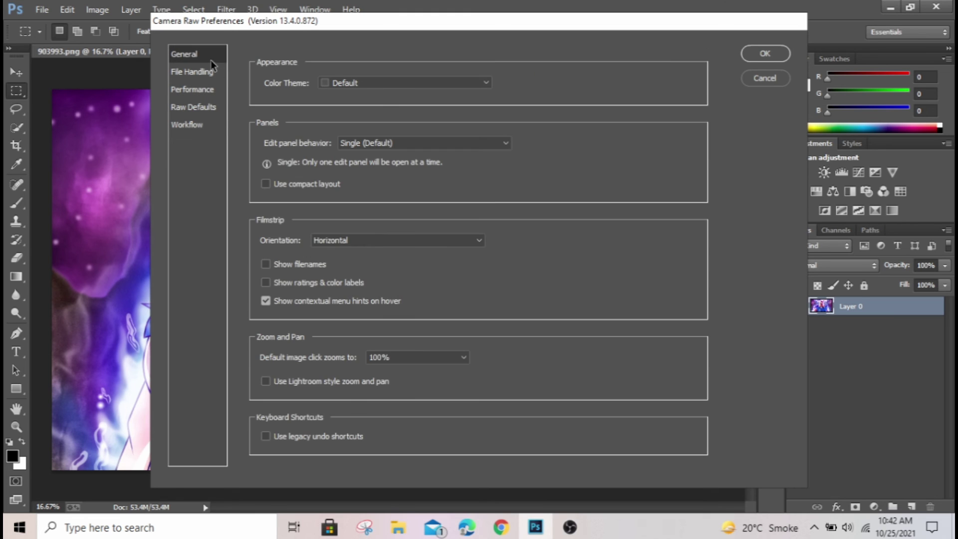
pyautogui.click(211, 69)
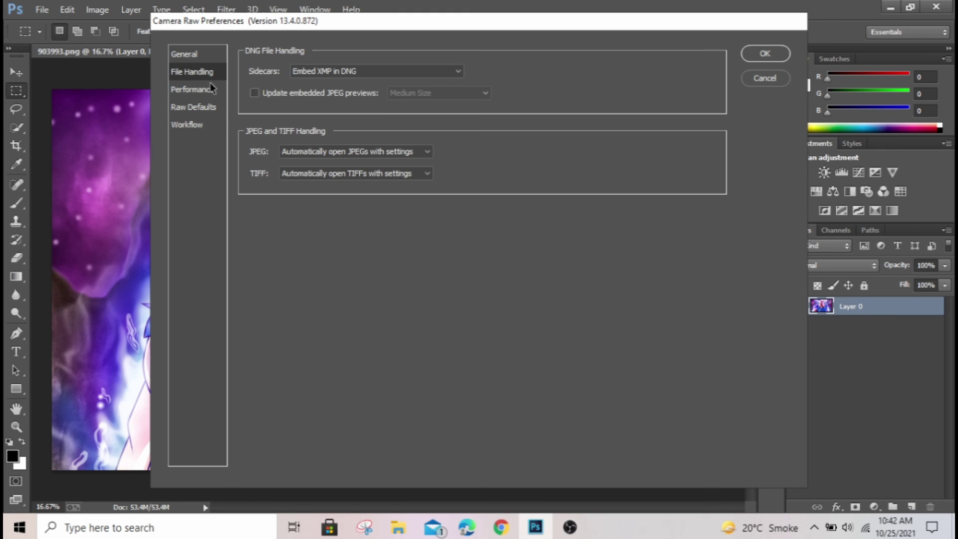
# - Set JPEG and TIFF handling to automatically open all supported files, and confirm with OK
pyautogui.click(373, 152)
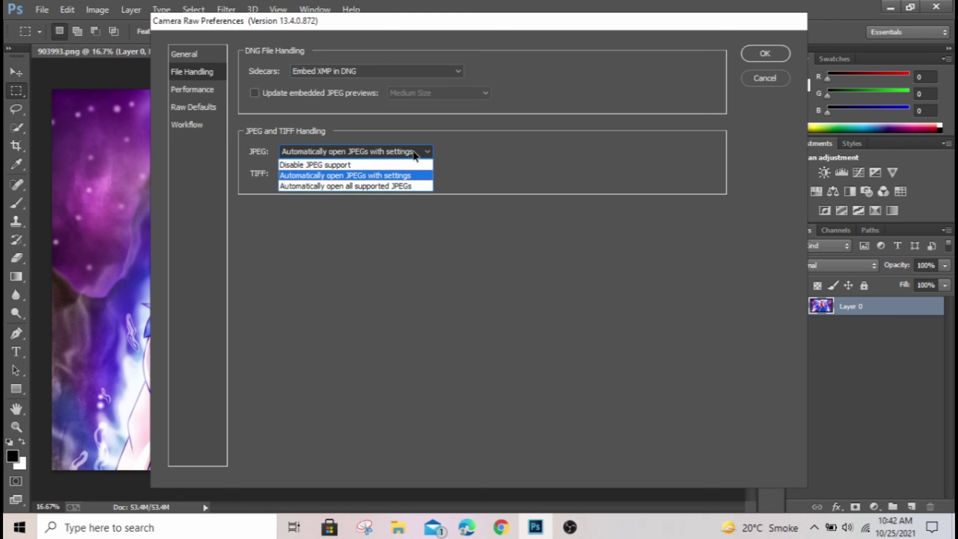
pyautogui.click(279, 149)
pyautogui.click(352, 149)
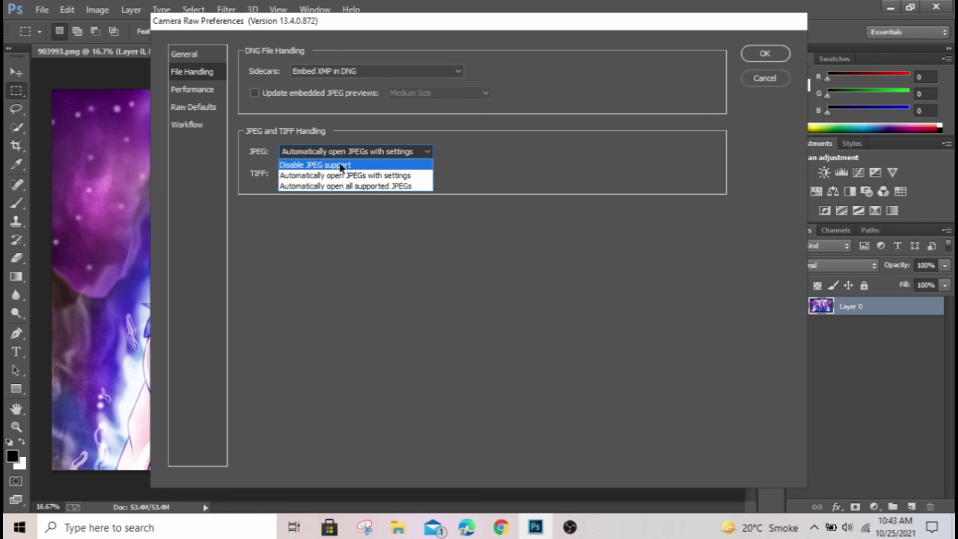
pyautogui.click(414, 187)
pyautogui.click(366, 175)
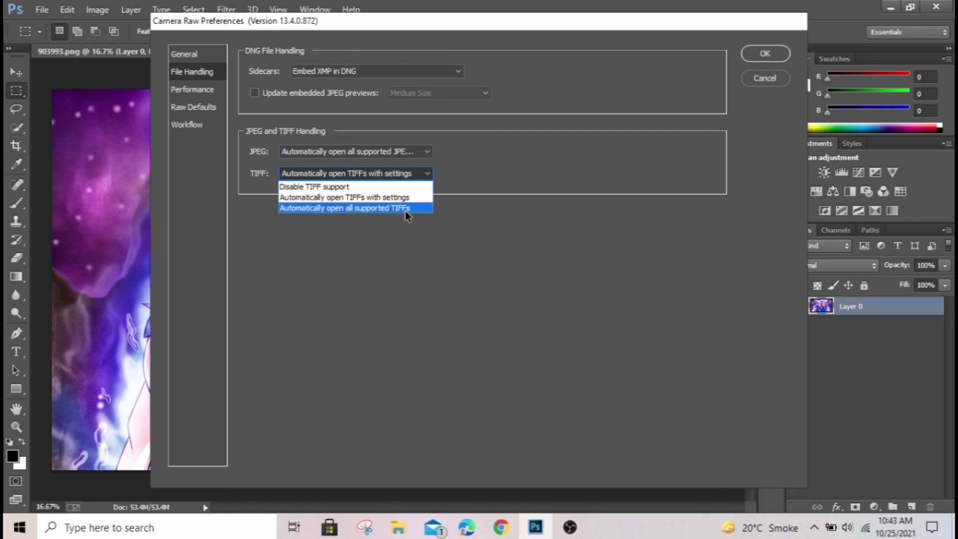
pyautogui.click(393, 209)
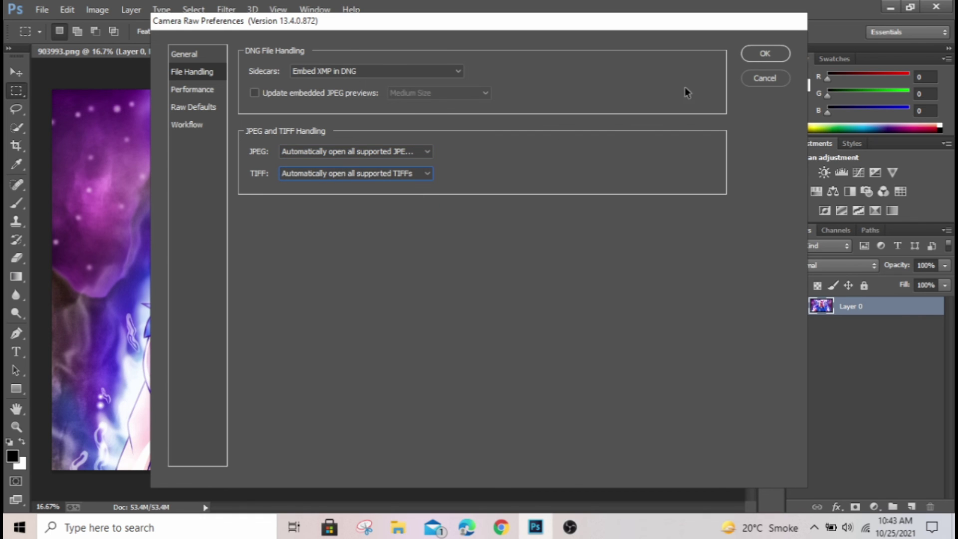
pyautogui.click(786, 56)
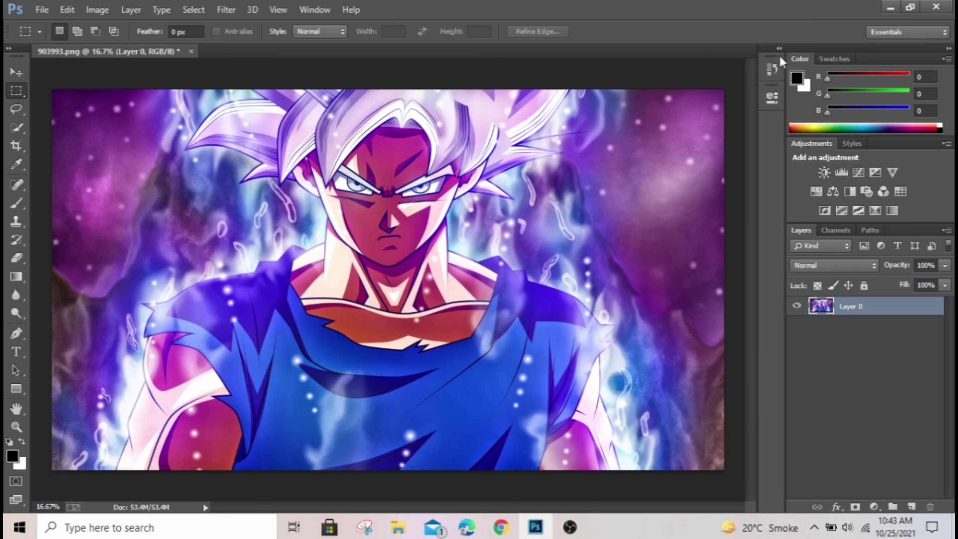
# - Close 903993.png discarding the edits, then reopen the original 903993.png
pyautogui.click(191, 50)
pyautogui.click(484, 206)
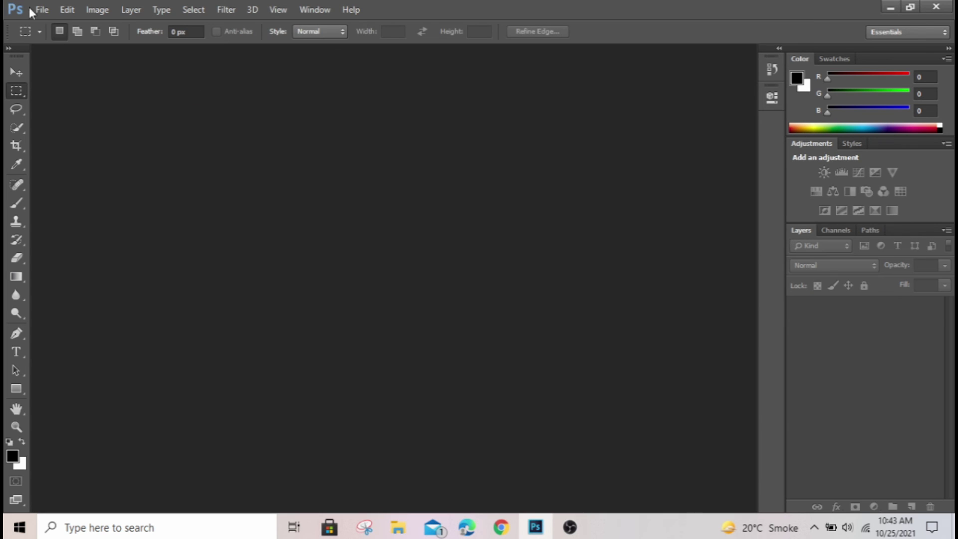
pyautogui.click(42, 10)
pyautogui.click(55, 38)
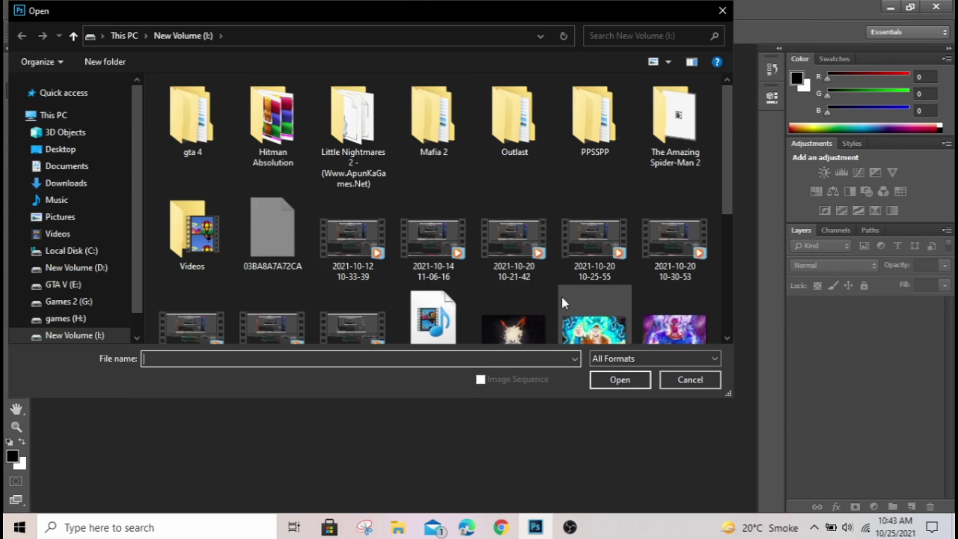
pyautogui.doubleClick(658, 213)
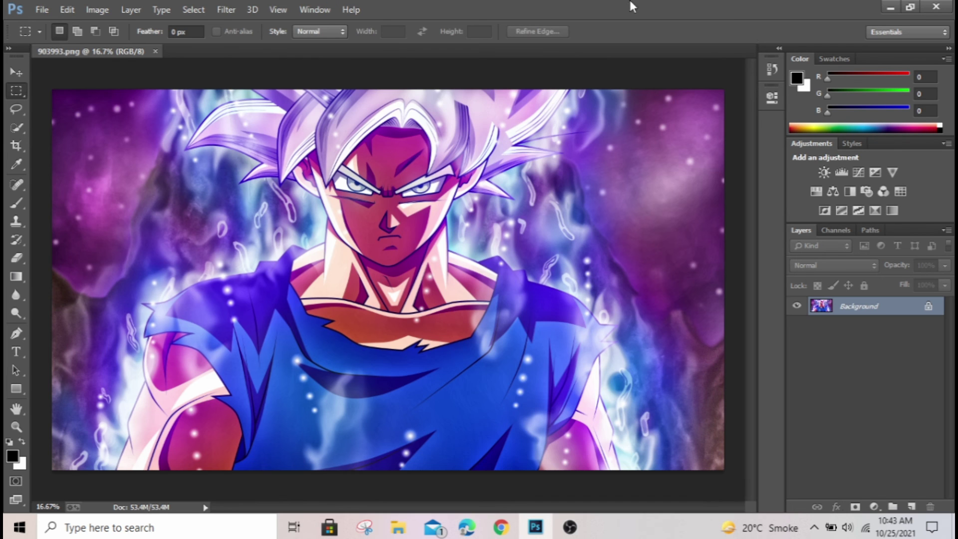
# - Unlock the Background into editable Layer 0 and browse the Filter menu without applying anything
pyautogui.click(925, 307)
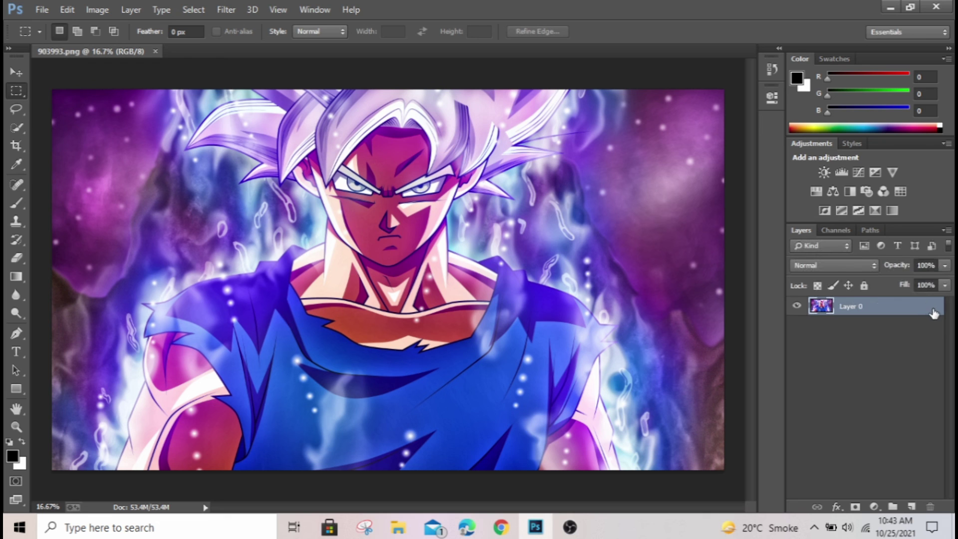
pyautogui.click(226, 9)
pyautogui.click(674, 6)
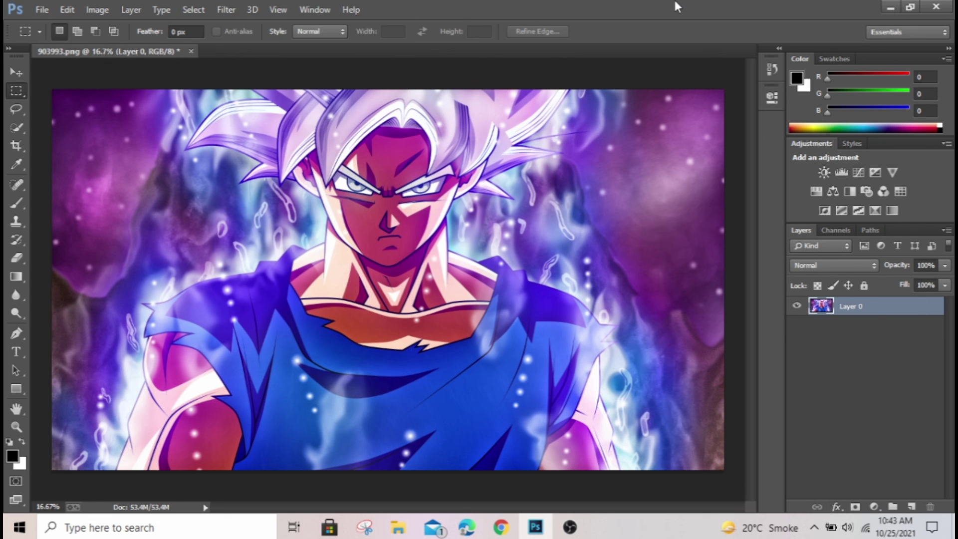